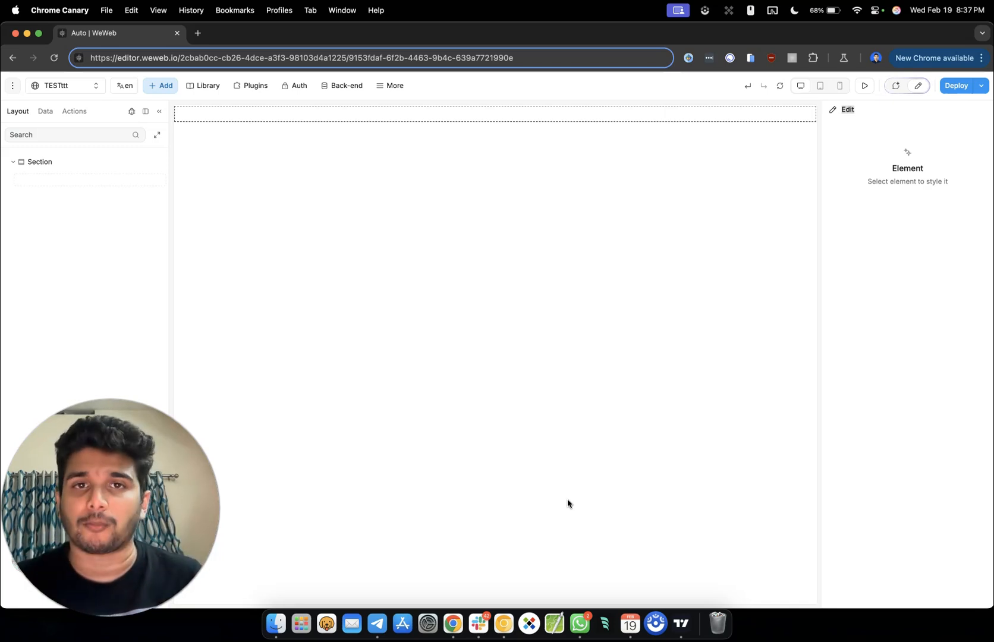
- Find the Modal element by searching for "modal" and add it to the page's section
{"action": "left_click", "coordinate": [159, 85]}
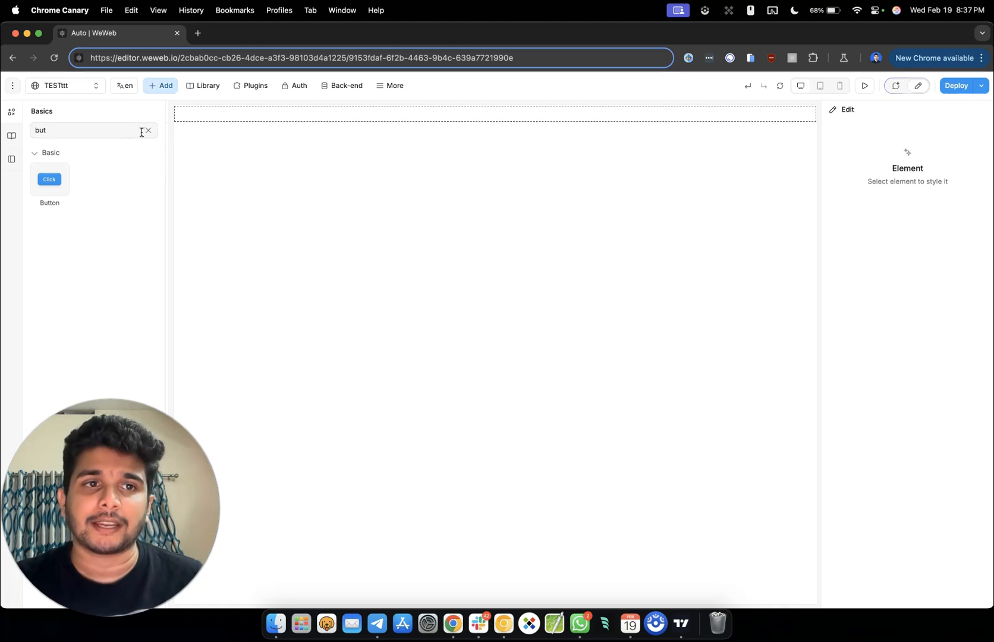
{"action": "left_click", "coordinate": [118, 131]}
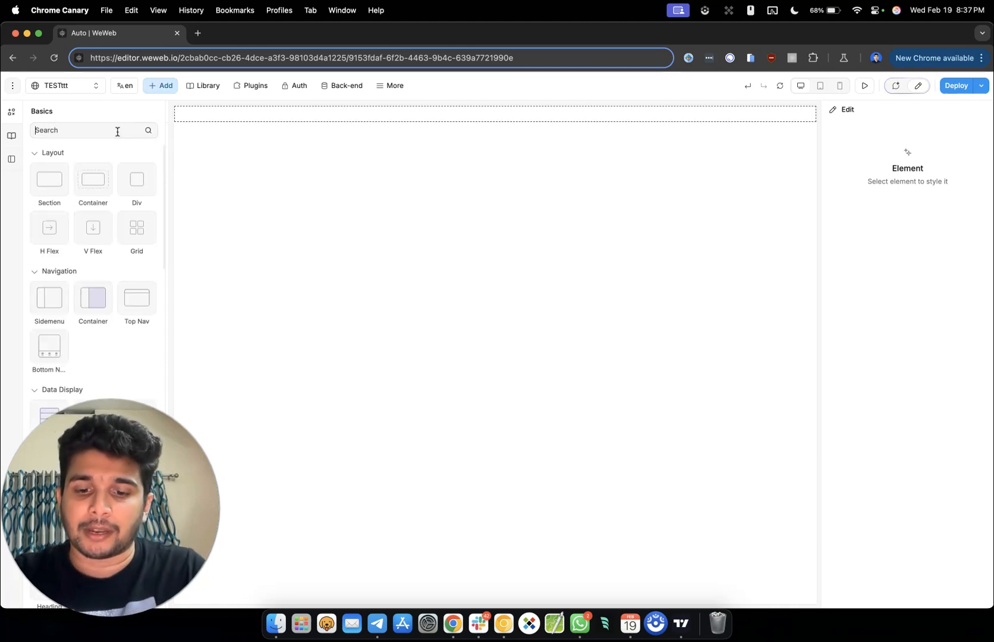
{"action": "type", "text": "modal"}
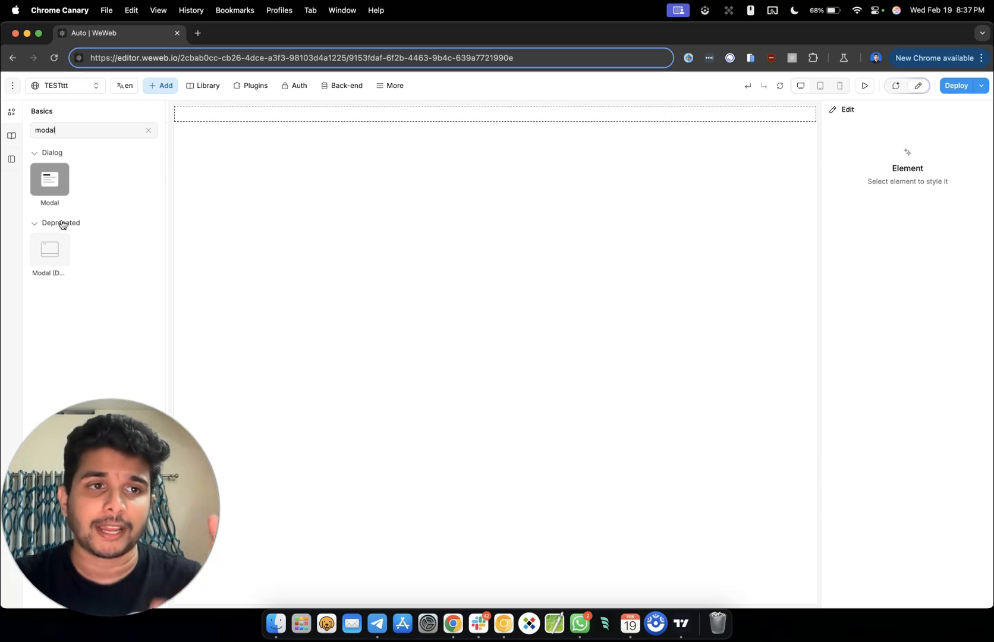
{"action": "mouse_move", "coordinate": [59, 255]}
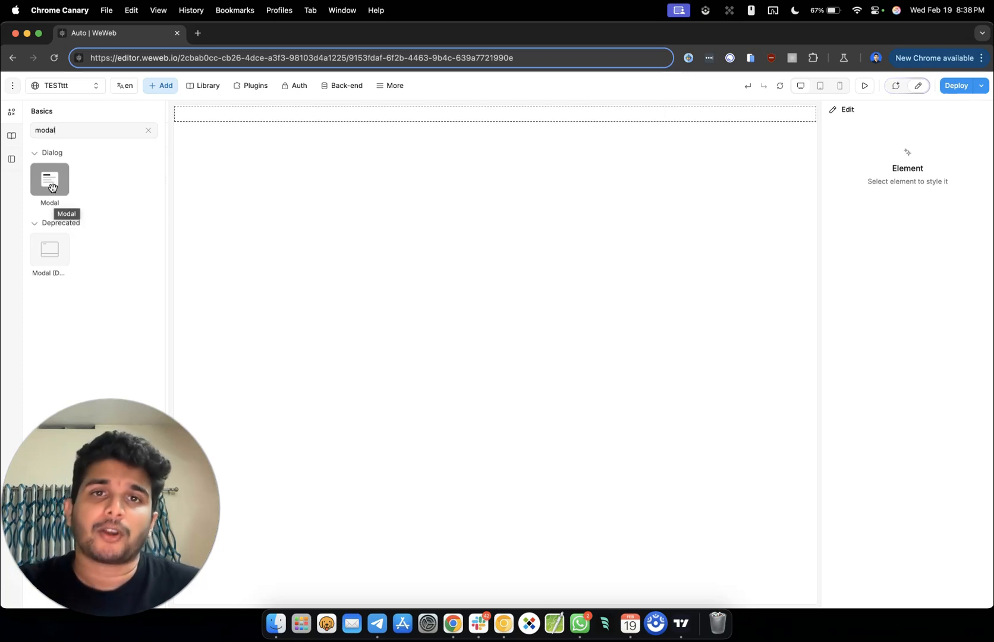
{"action": "left_click_drag", "start_coordinate": [52, 188], "coordinate": [100, 184]}
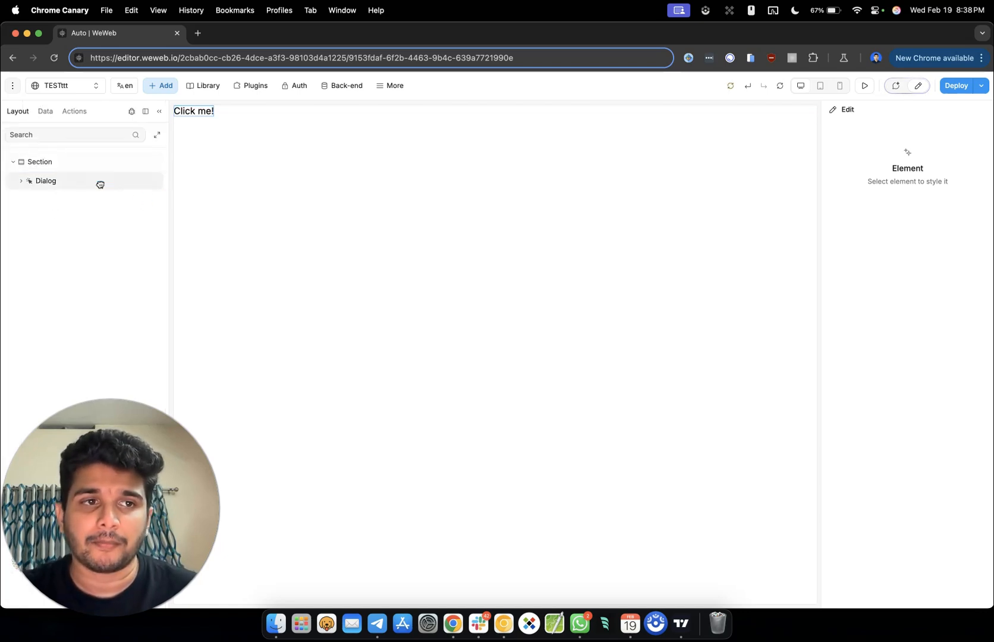
- Expand the Dialog element and examine its Trigger, Content and Overlay parts along with the dialog's settings
{"action": "left_click", "coordinate": [54, 185]}
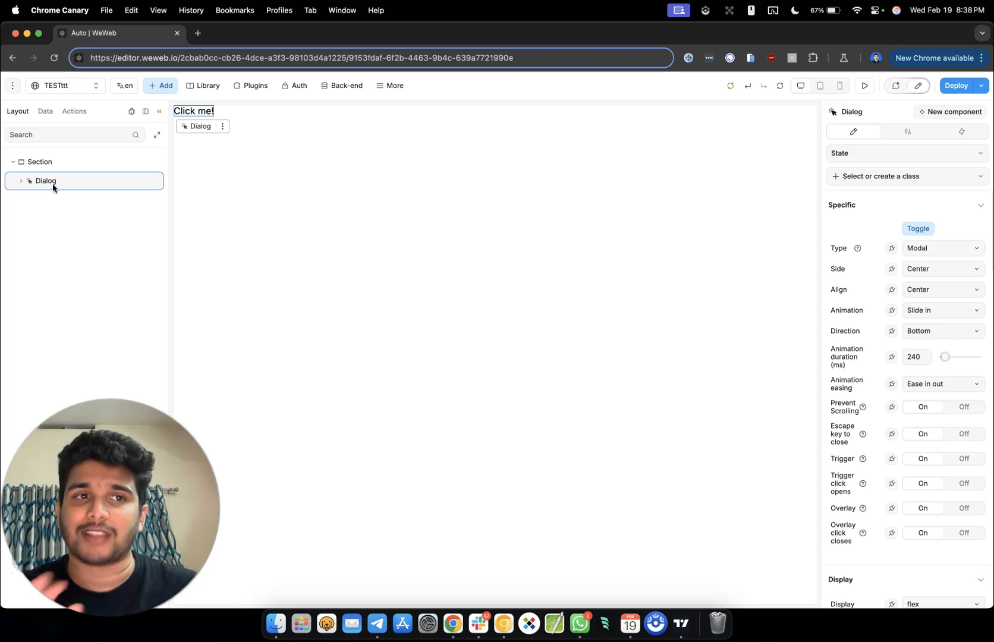
{"action": "left_click", "coordinate": [22, 181]}
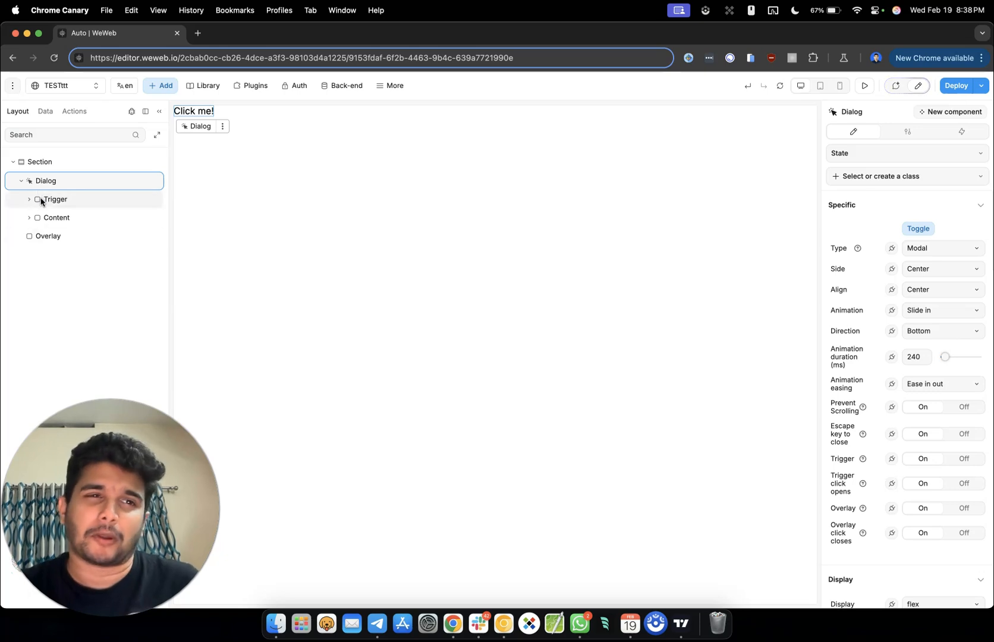
{"action": "left_click", "coordinate": [42, 201]}
{"action": "left_click", "coordinate": [58, 219]}
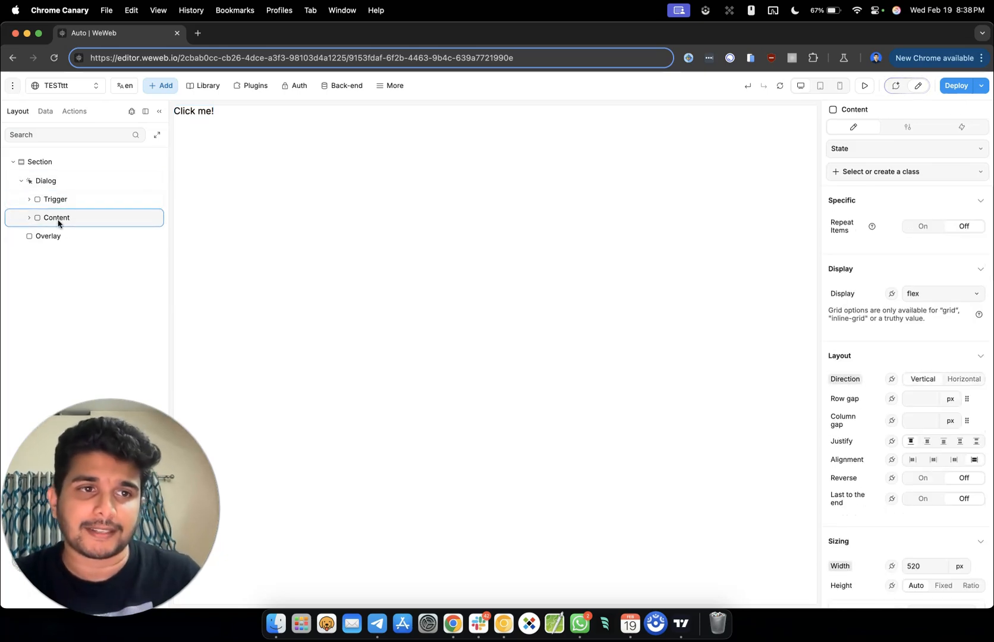
{"action": "left_click", "coordinate": [60, 234]}
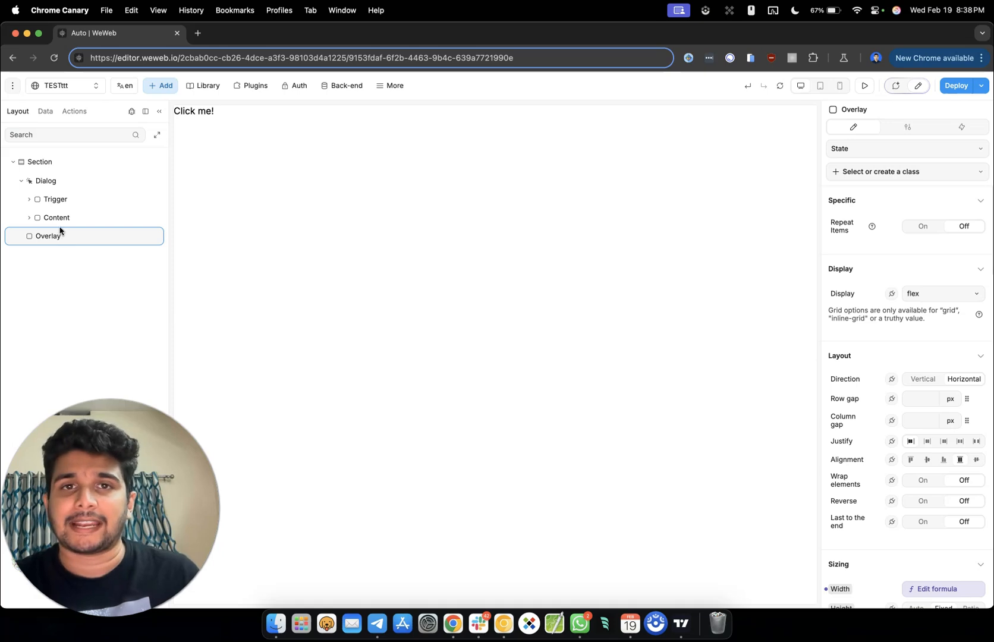
{"action": "left_click", "coordinate": [55, 185]}
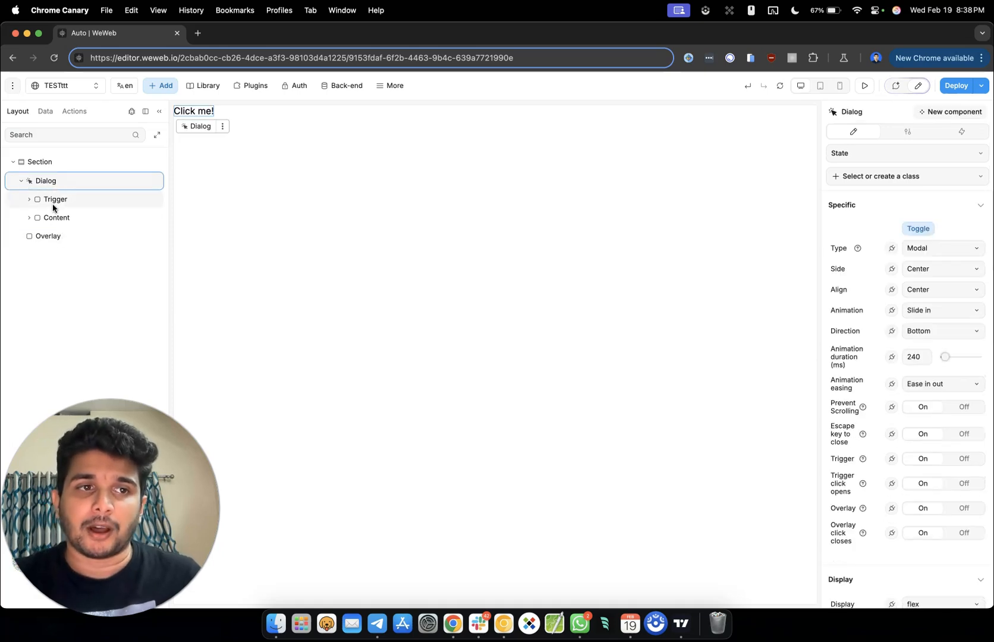
{"action": "left_click", "coordinate": [53, 203]}
{"action": "left_click", "coordinate": [55, 234]}
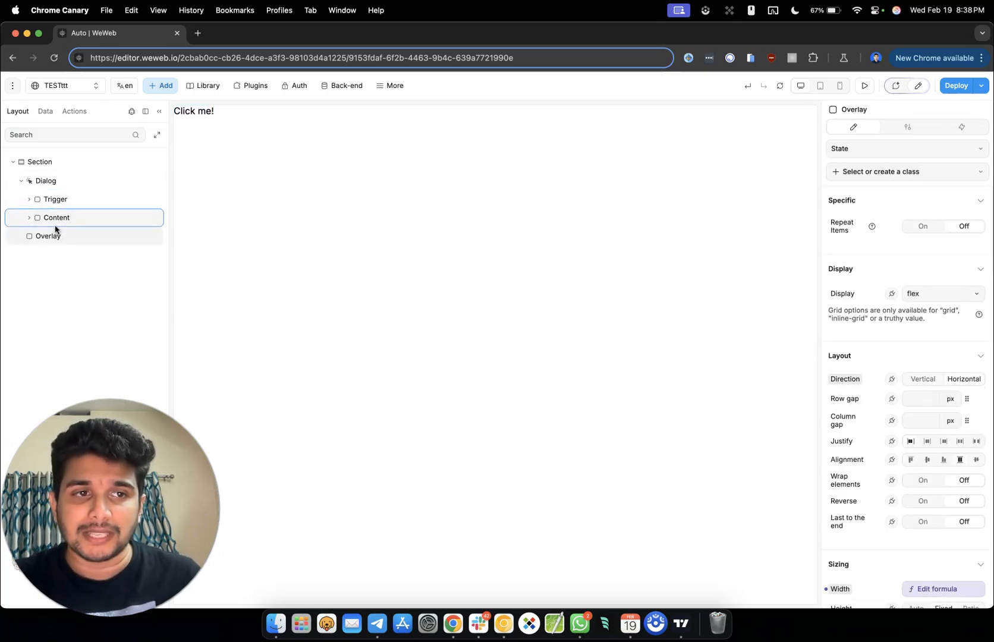
{"action": "left_click", "coordinate": [51, 188]}
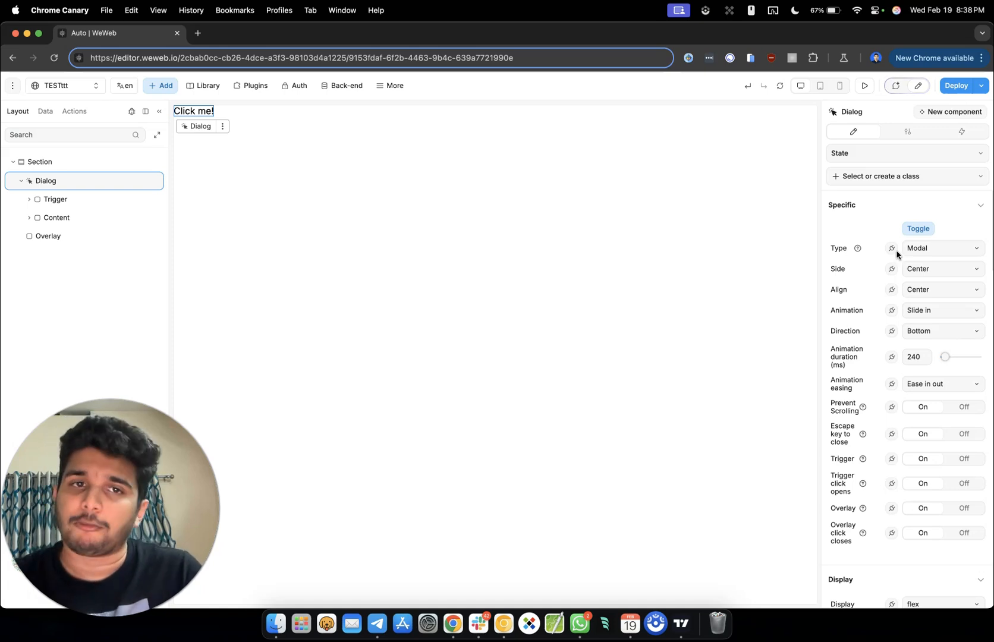
- Preview the page, open the modal with its "Click me!" trigger, dismiss it through the overlay and leave the preview
{"action": "left_click", "coordinate": [860, 89]}
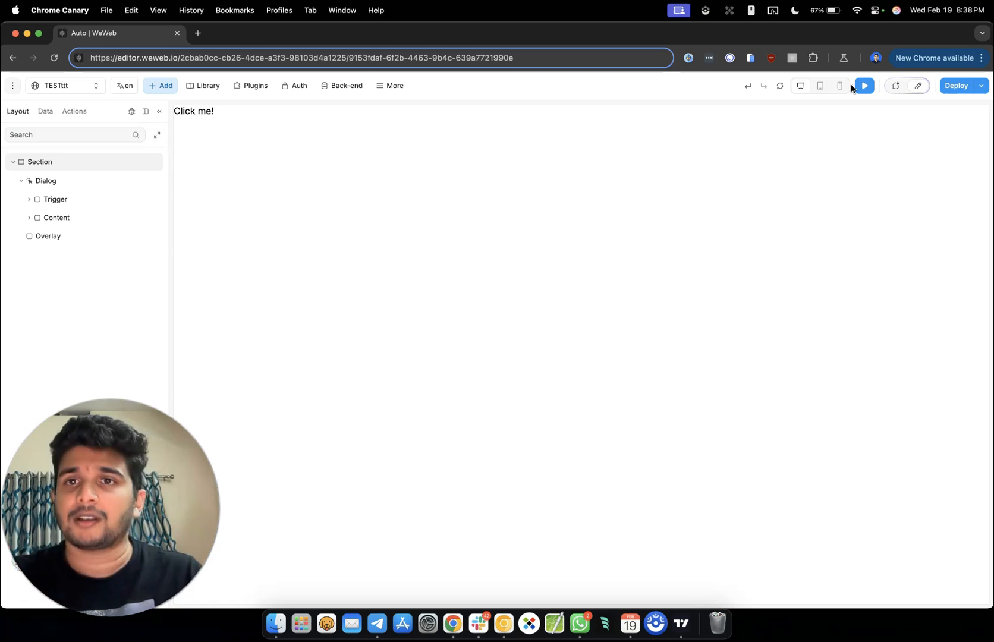
{"action": "left_click", "coordinate": [207, 111]}
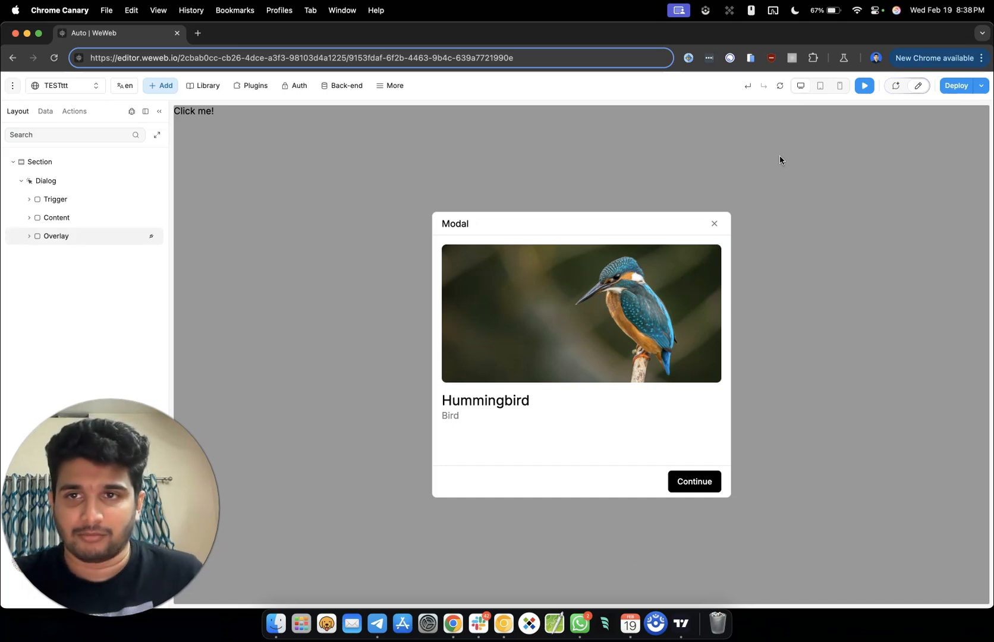
{"action": "left_click", "coordinate": [859, 86]}
{"action": "left_click", "coordinate": [860, 87]}
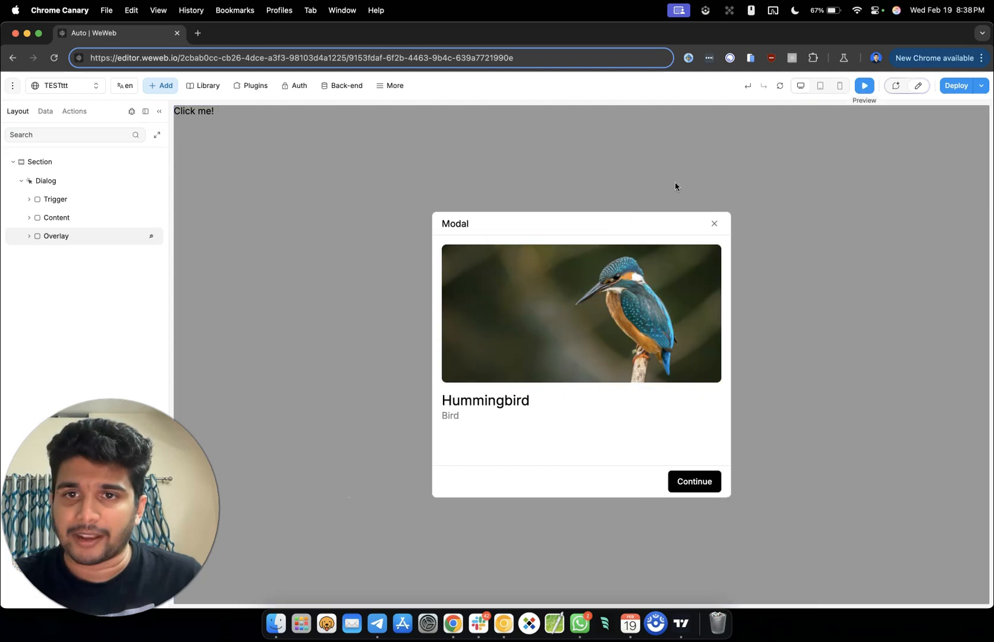
{"action": "left_click", "coordinate": [877, 168]}
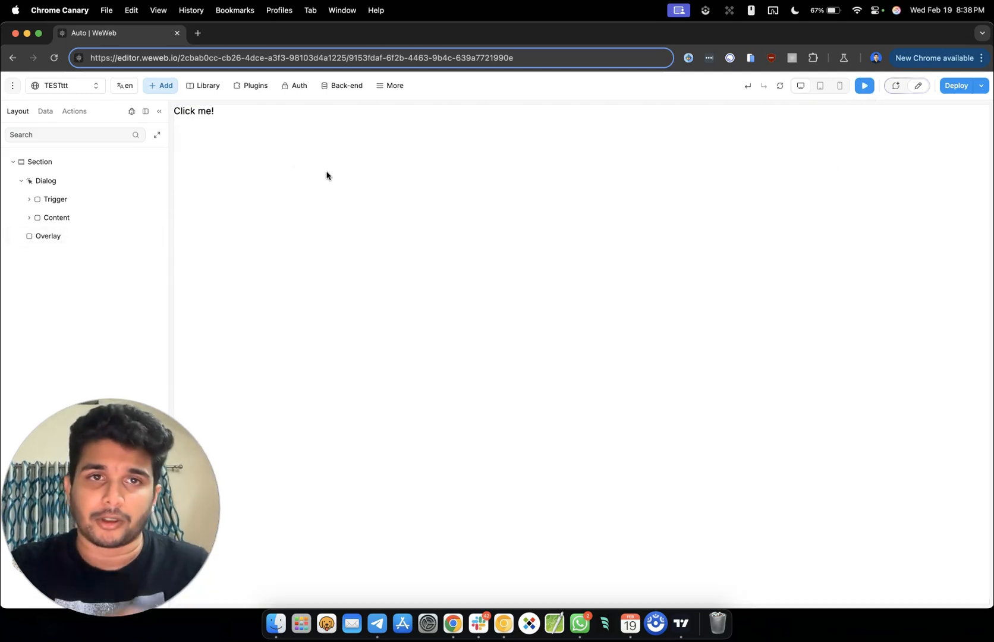
{"action": "left_click", "coordinate": [866, 87]}
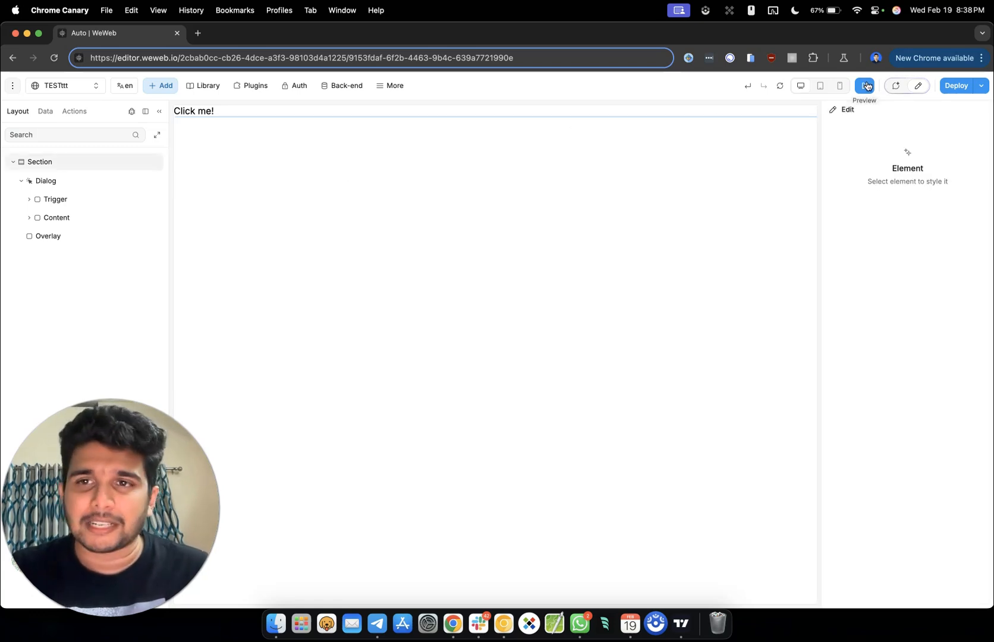
- Select the Dialog element and toggle its modal repeatedly, leaving it open on the editing canvas
{"action": "left_click", "coordinate": [209, 115]}
{"action": "left_click", "coordinate": [54, 185]}
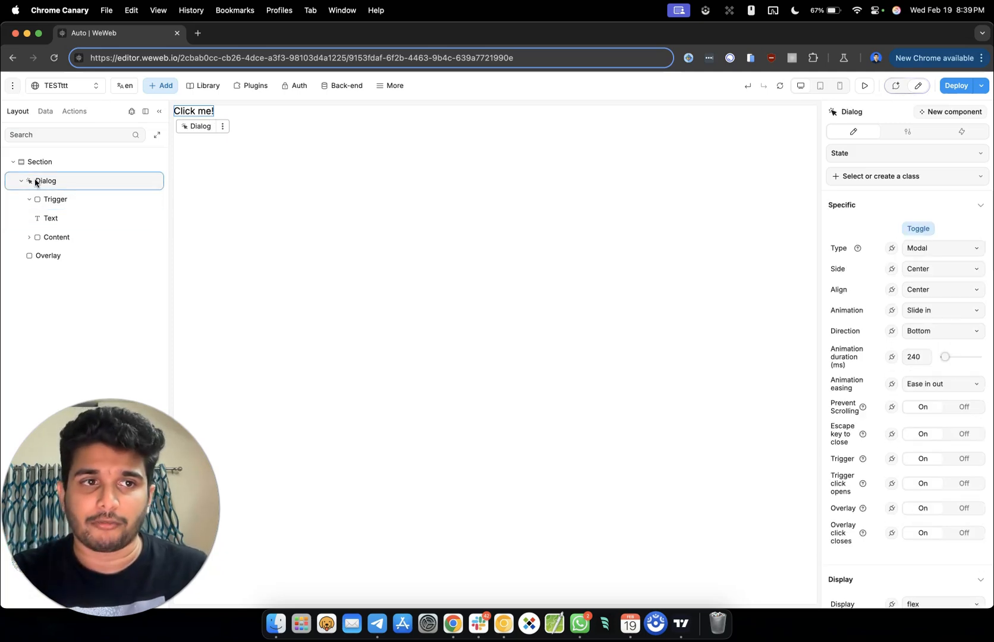
{"action": "left_click", "coordinate": [936, 253]}
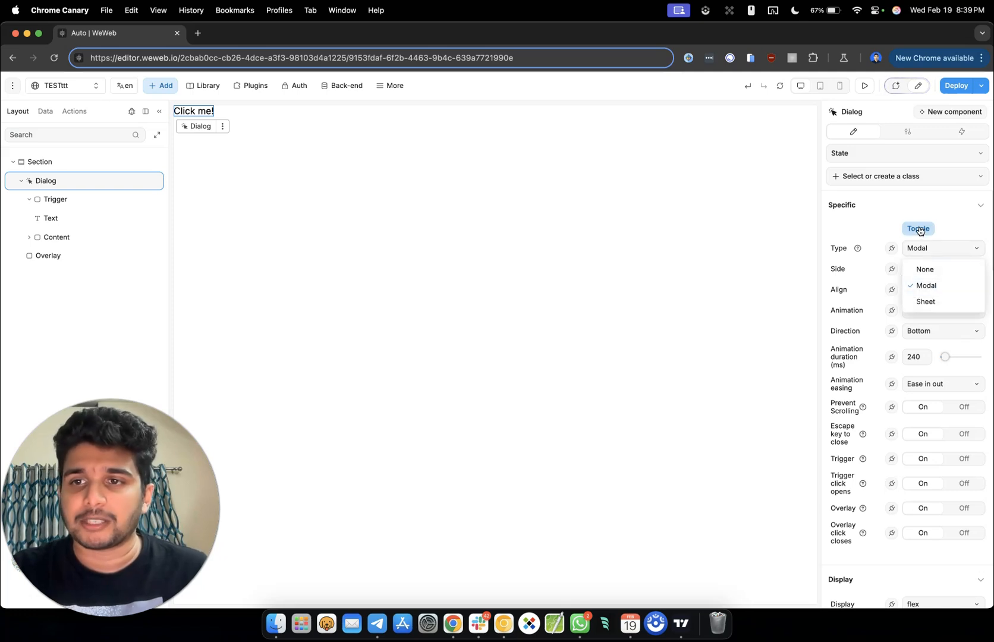
{"action": "left_click", "coordinate": [919, 229]}
{"action": "left_click", "coordinate": [919, 229]}
{"action": "left_click", "coordinate": [919, 229]}
{"action": "left_click", "coordinate": [919, 230]}
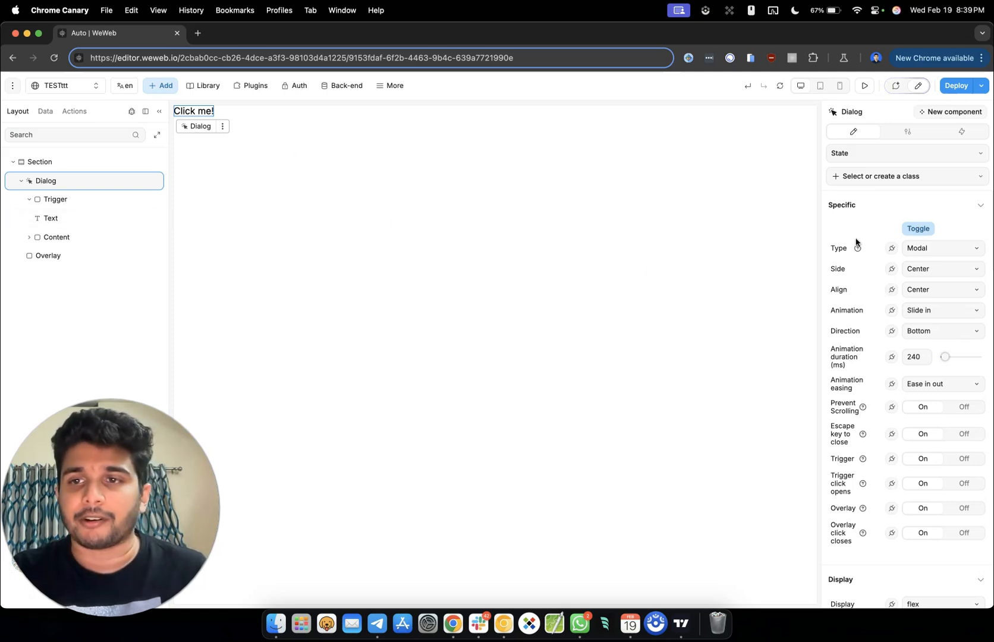
{"action": "left_click", "coordinate": [919, 231]}
{"action": "left_click", "coordinate": [919, 230]}
{"action": "left_click", "coordinate": [919, 230]}
{"action": "left_click", "coordinate": [919, 231]}
{"action": "left_click", "coordinate": [919, 231]}
{"action": "left_click", "coordinate": [919, 230]}
{"action": "left_click", "coordinate": [919, 231]}
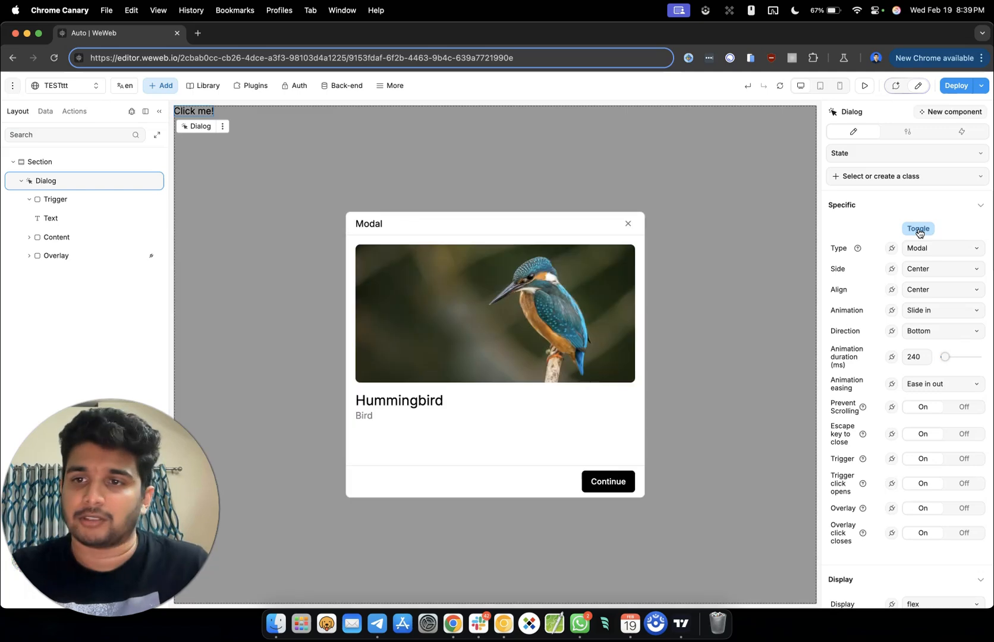
{"action": "left_click", "coordinate": [919, 231]}
{"action": "left_click", "coordinate": [920, 231]}
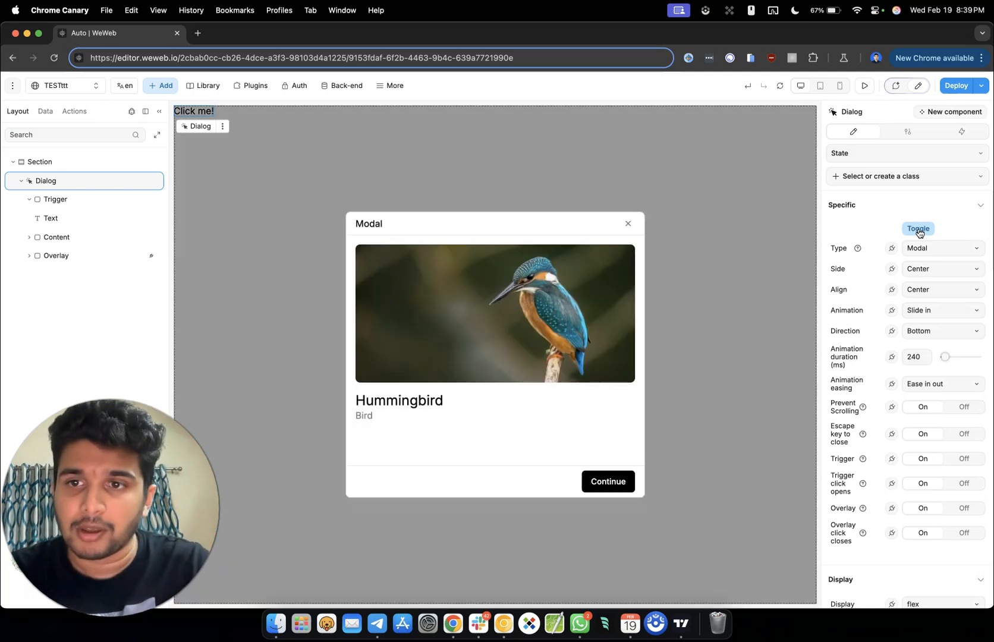
- Try the Sheet and None types on the dialog and set its type back to Modal
{"action": "left_click", "coordinate": [951, 249]}
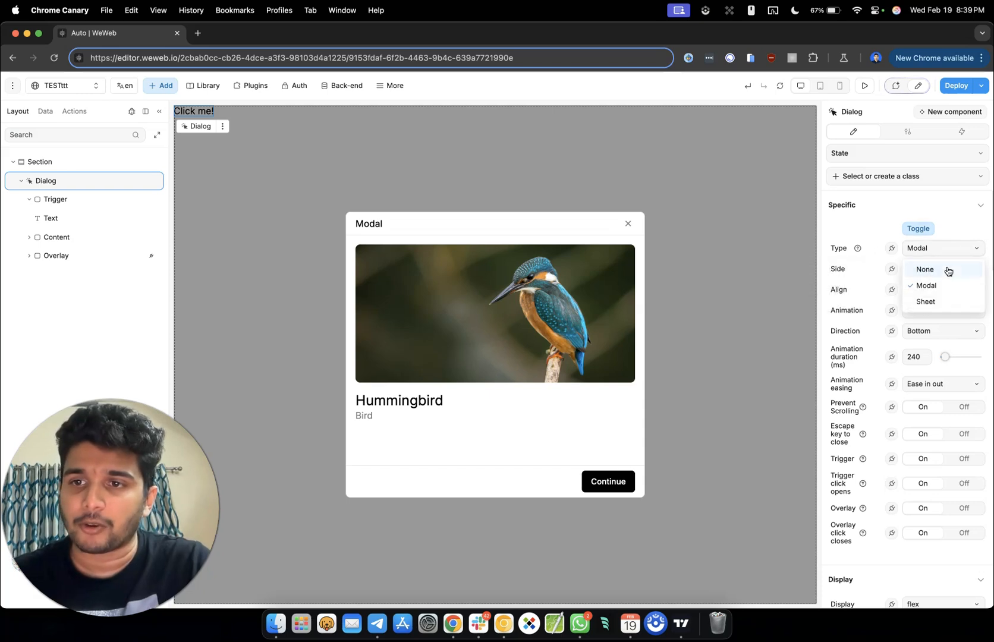
{"action": "left_click", "coordinate": [940, 302]}
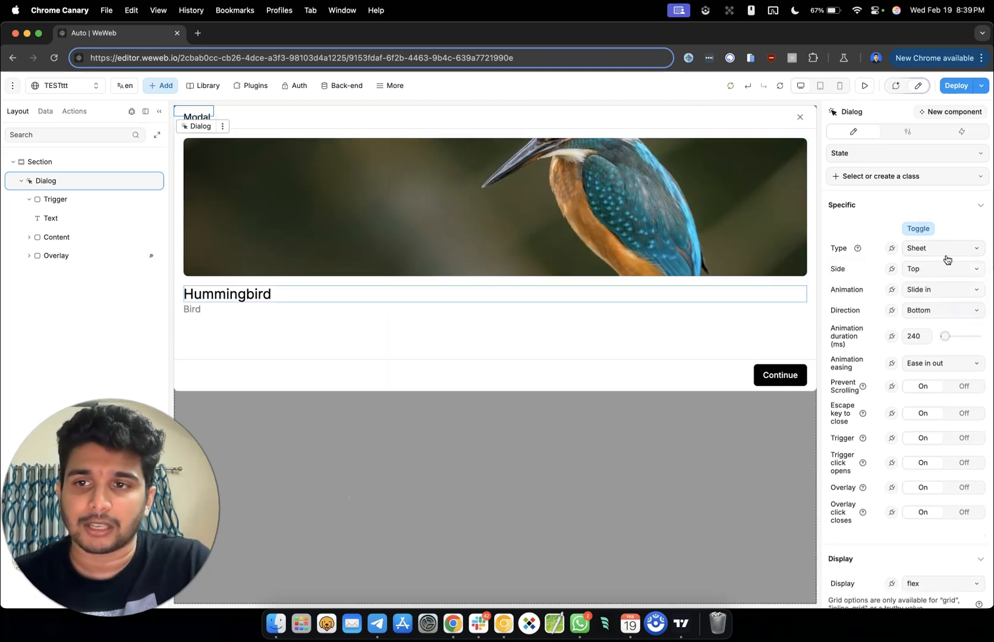
{"action": "left_click", "coordinate": [946, 257]}
{"action": "left_click", "coordinate": [937, 272]}
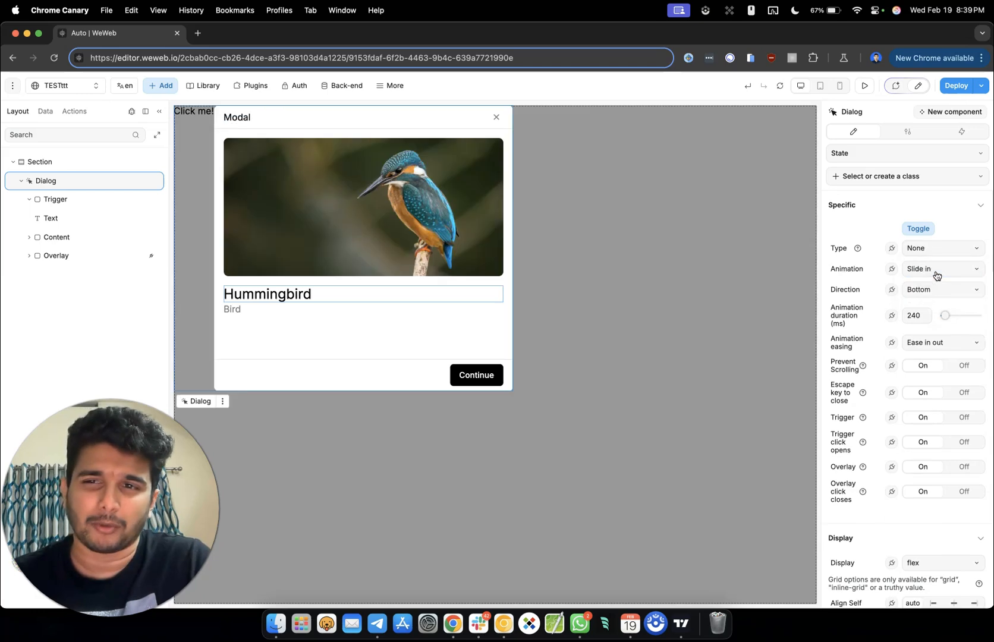
{"action": "left_click", "coordinate": [929, 251]}
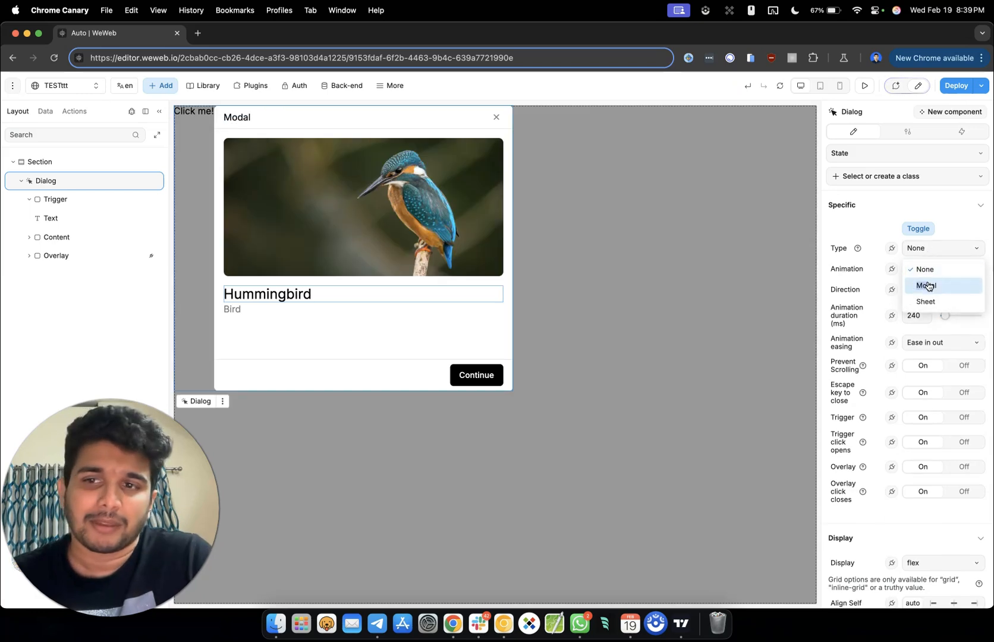
{"action": "left_click", "coordinate": [928, 286]}
{"action": "mouse_move", "coordinate": [860, 249]}
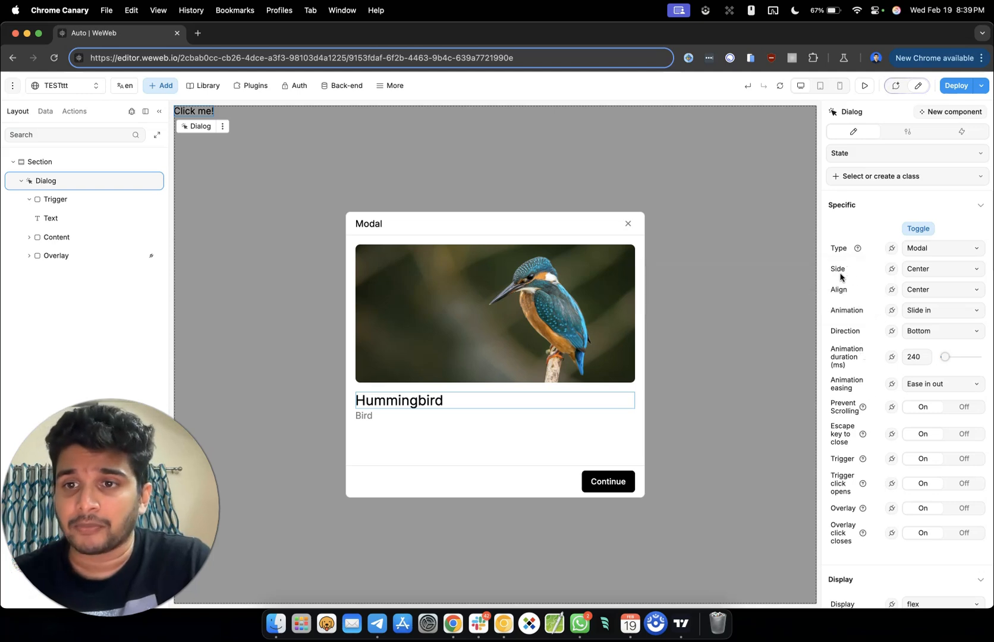
- Set the dialog's side to Right and try the Top, Bottom and Center alignments
{"action": "left_click", "coordinate": [923, 270]}
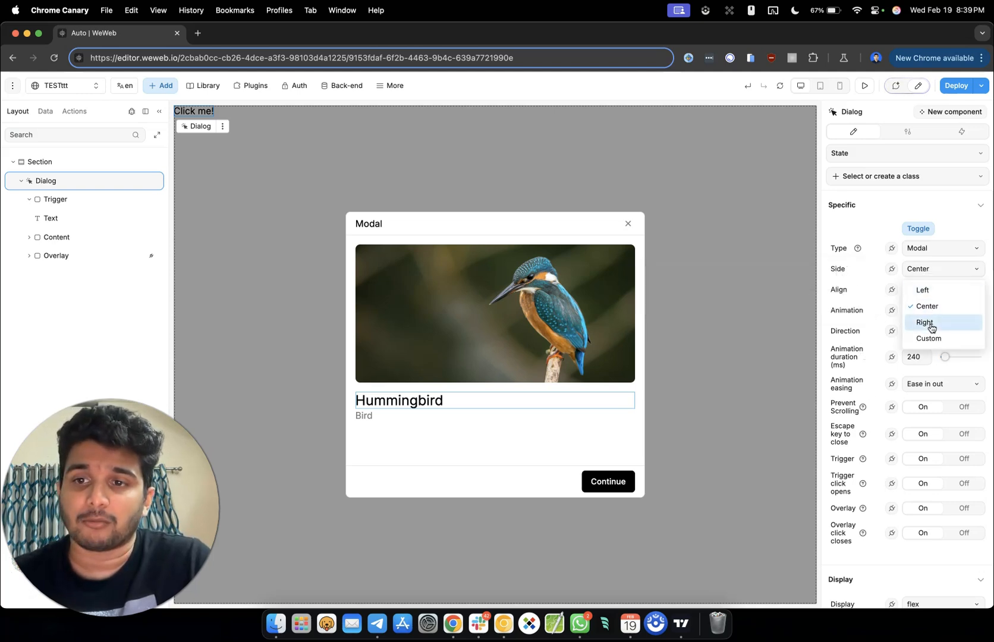
{"action": "left_click", "coordinate": [931, 326]}
{"action": "left_click", "coordinate": [931, 291]}
{"action": "left_click", "coordinate": [930, 310]}
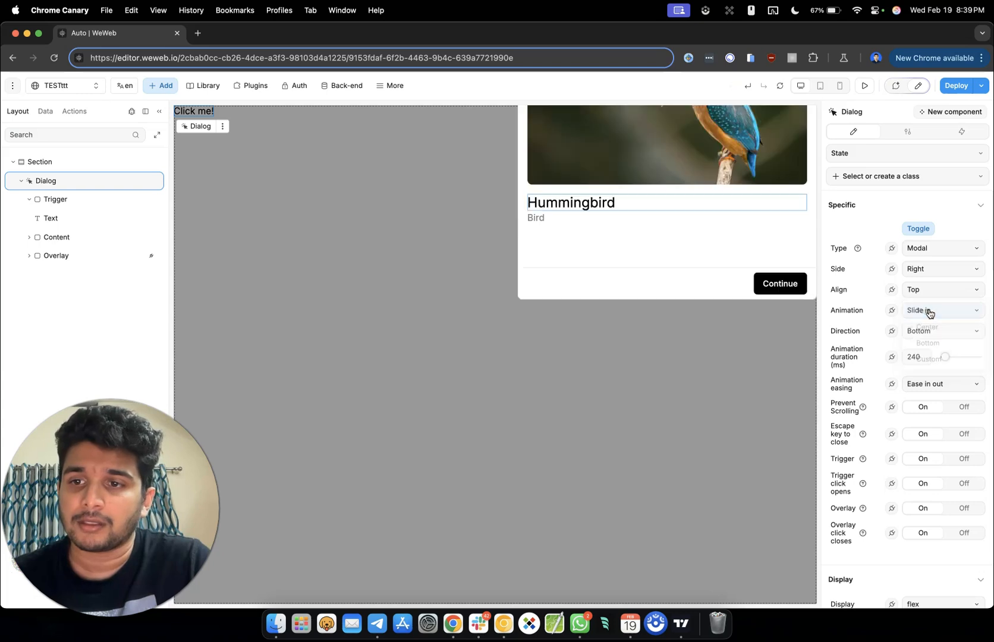
{"action": "left_click", "coordinate": [929, 291]}
{"action": "left_click", "coordinate": [928, 343]}
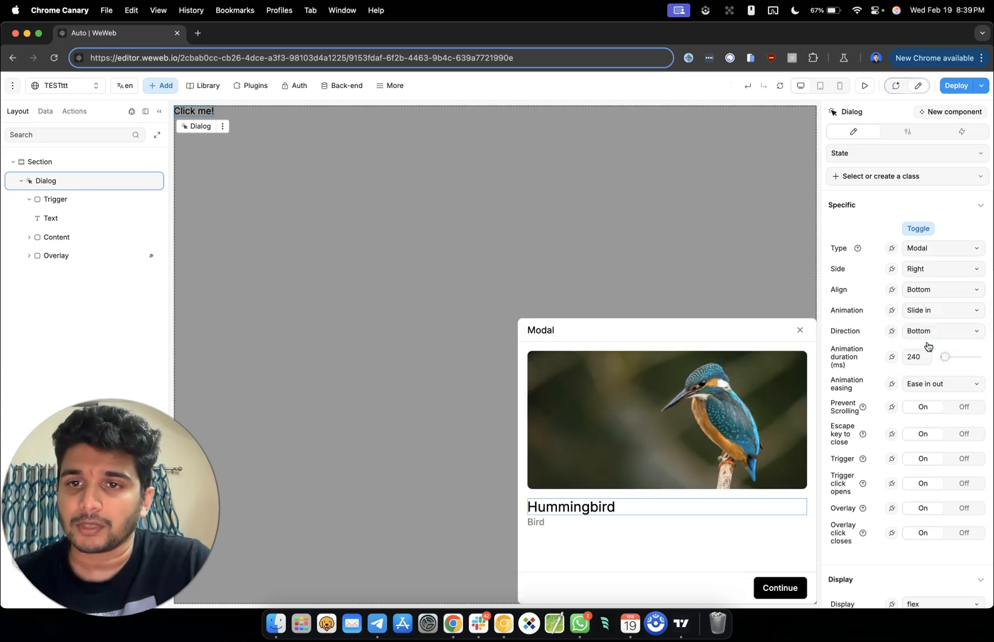
{"action": "left_click", "coordinate": [924, 292]}
{"action": "left_click", "coordinate": [930, 330]}
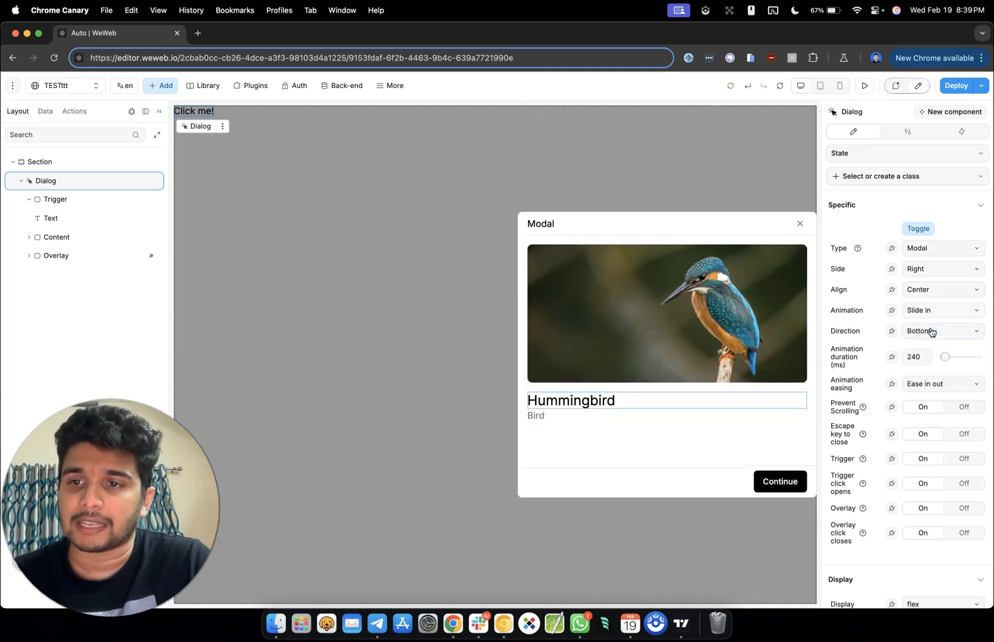
- Try a Custom alignment with a 2% vertical offset on the dialog and set the alignment back to Center
{"action": "left_click", "coordinate": [928, 292]}
{"action": "left_click", "coordinate": [930, 361]}
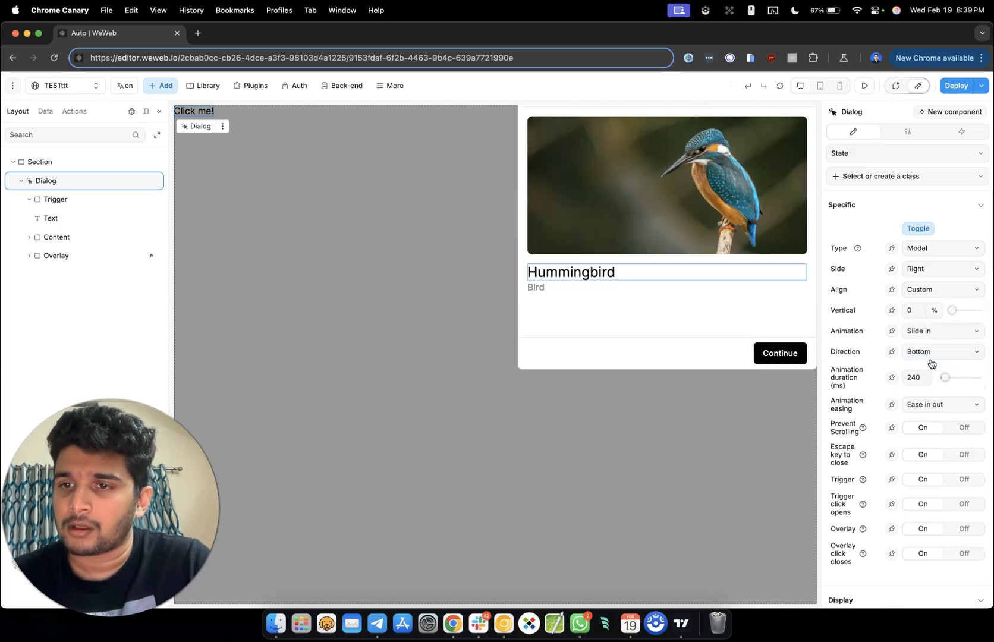
{"action": "mouse_move", "coordinate": [952, 310]}
{"action": "left_mouse_down"}
{"action": "mouse_move", "coordinate": [960, 316]}
{"action": "mouse_move", "coordinate": [934, 313]}
{"action": "left_mouse_up"}
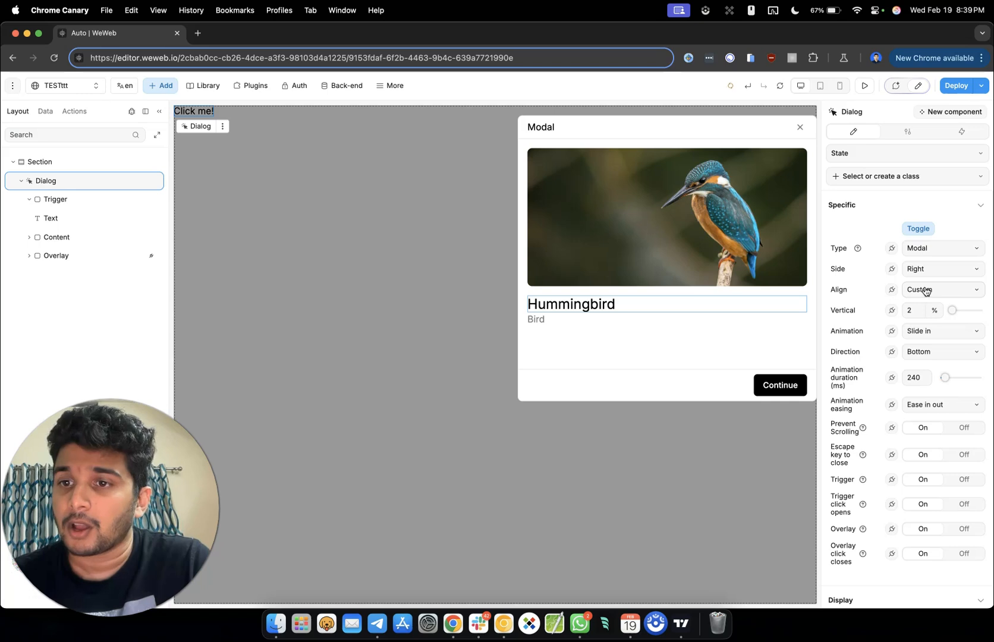
{"action": "left_click", "coordinate": [925, 290]}
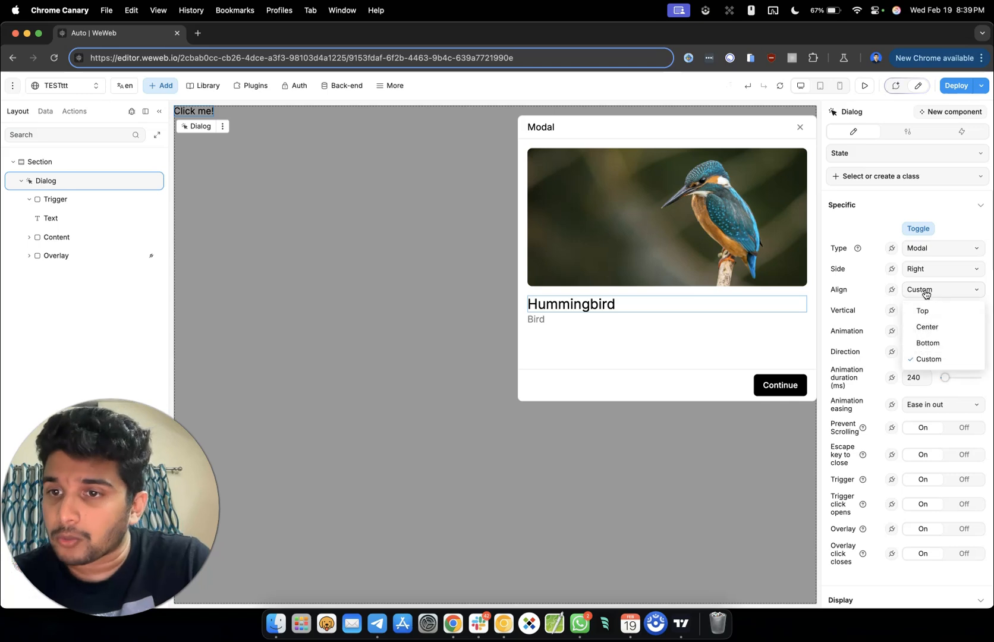
{"action": "left_click", "coordinate": [927, 326]}
- Set the dialog's side to Center and review the available animation types and slide-in direction options
{"action": "left_click", "coordinate": [918, 269]}
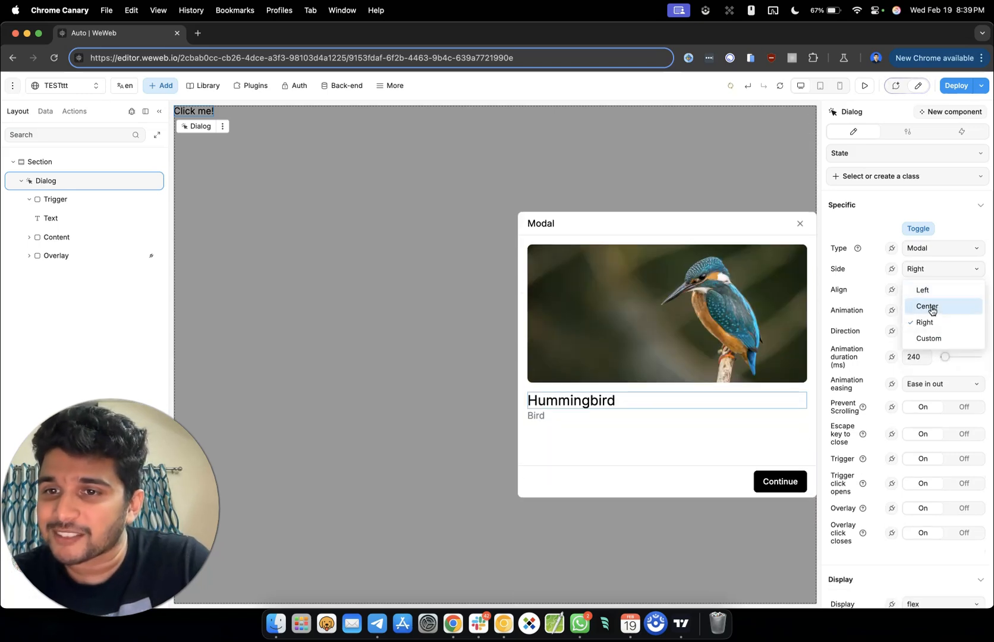
{"action": "left_click", "coordinate": [931, 309]}
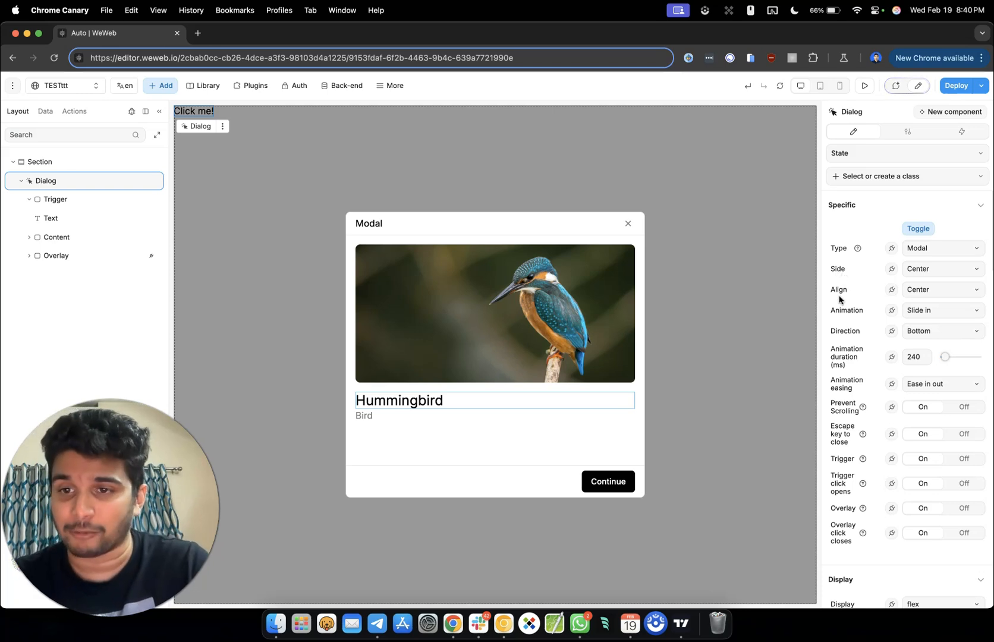
{"action": "left_click", "coordinate": [916, 312]}
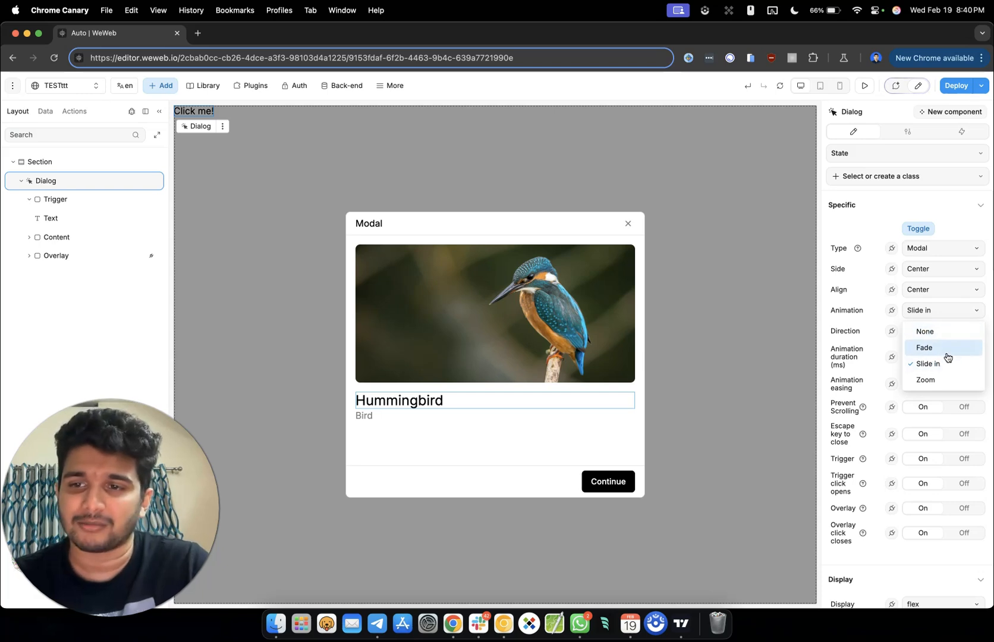
{"action": "left_click", "coordinate": [858, 311]}
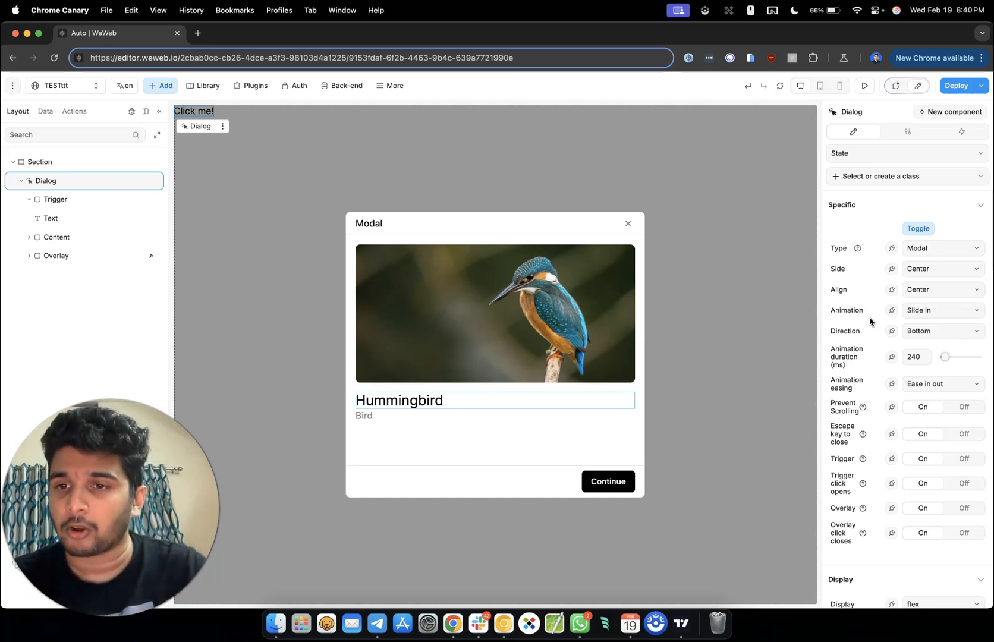
{"action": "left_click", "coordinate": [928, 333]}
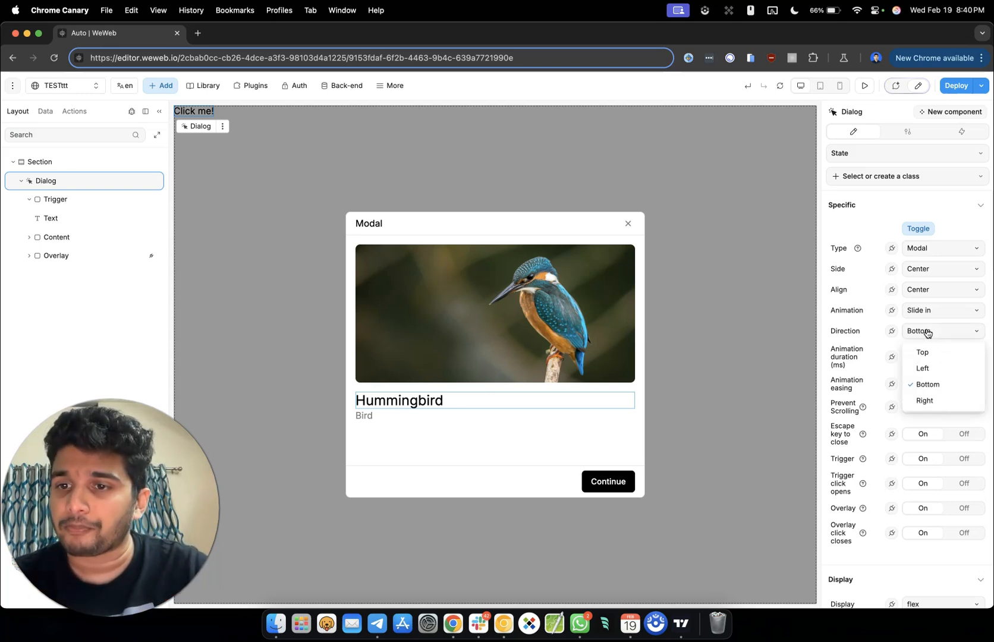
{"action": "left_click", "coordinate": [927, 332]}
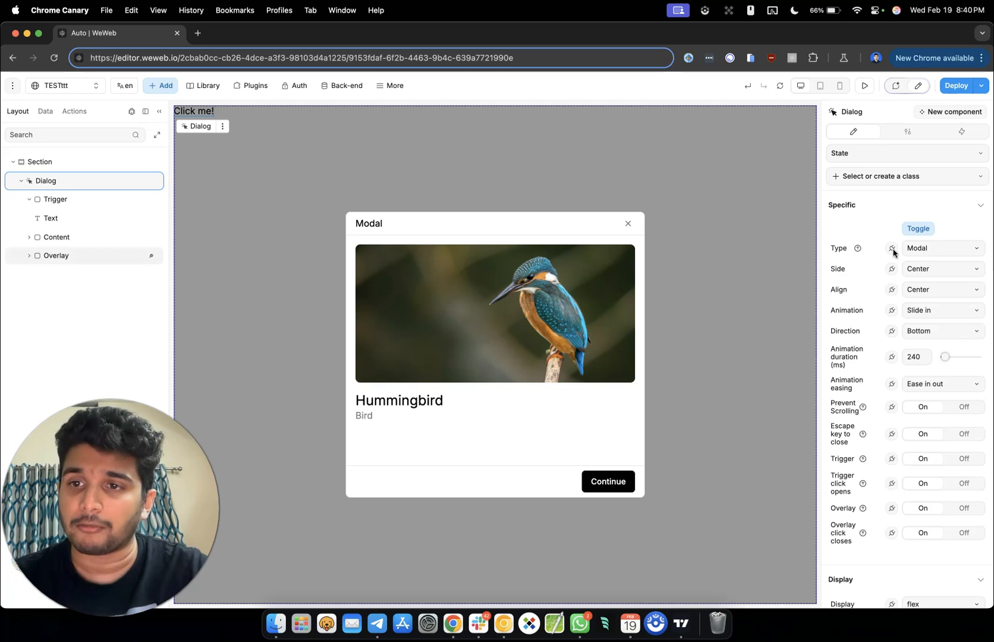
- Replay the modal's slide-in animation and read the explanations of the Prevent Scrolling and Escape key to close settings
{"action": "left_click", "coordinate": [919, 228]}
{"action": "left_click", "coordinate": [919, 228]}
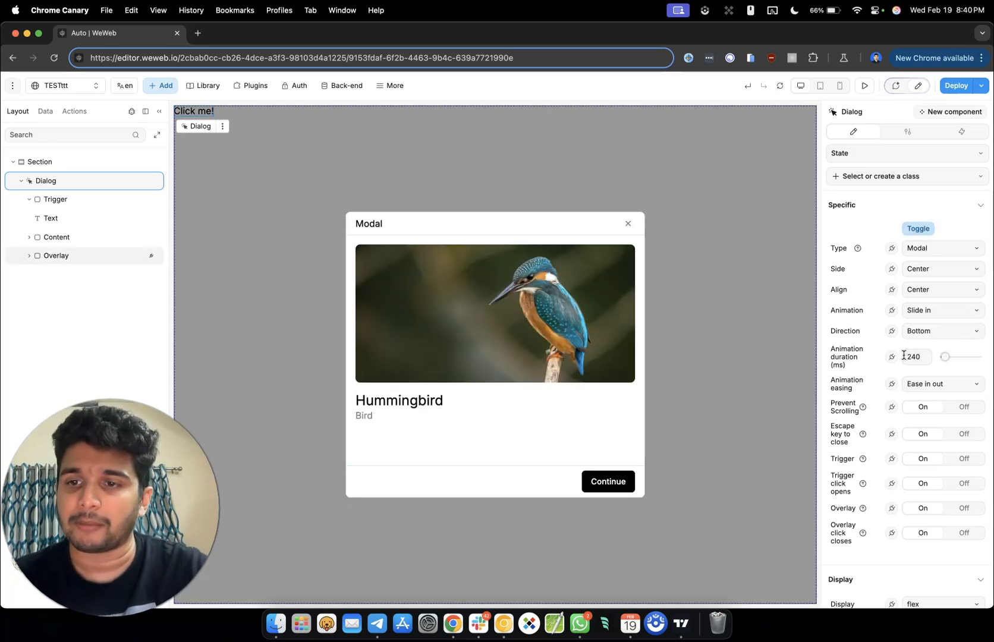
{"action": "scroll", "coordinate": [852, 386], "scroll_direction": "down", "scroll_amount": 2}
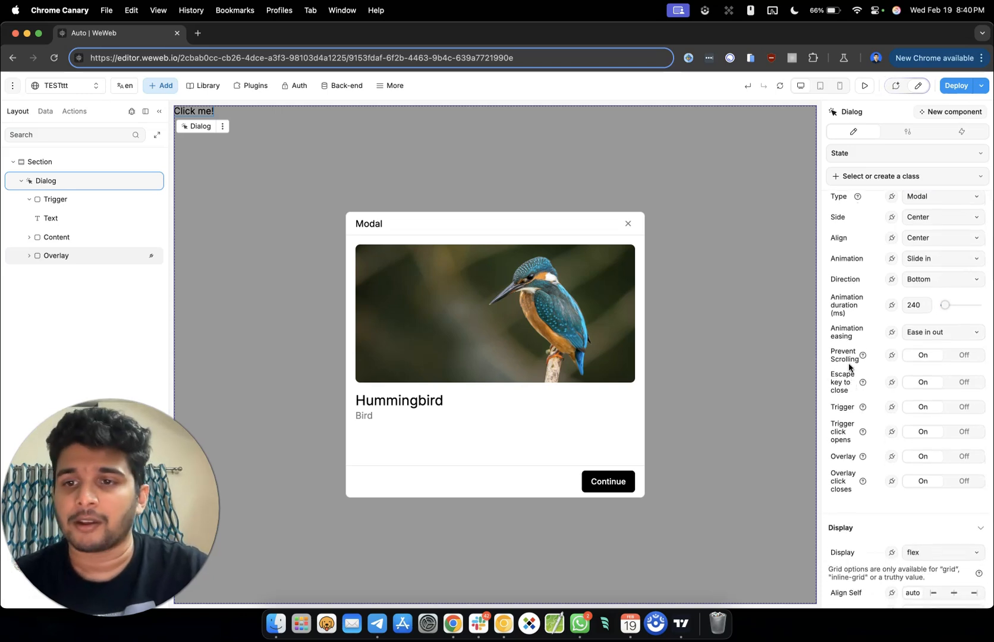
{"action": "mouse_move", "coordinate": [865, 356]}
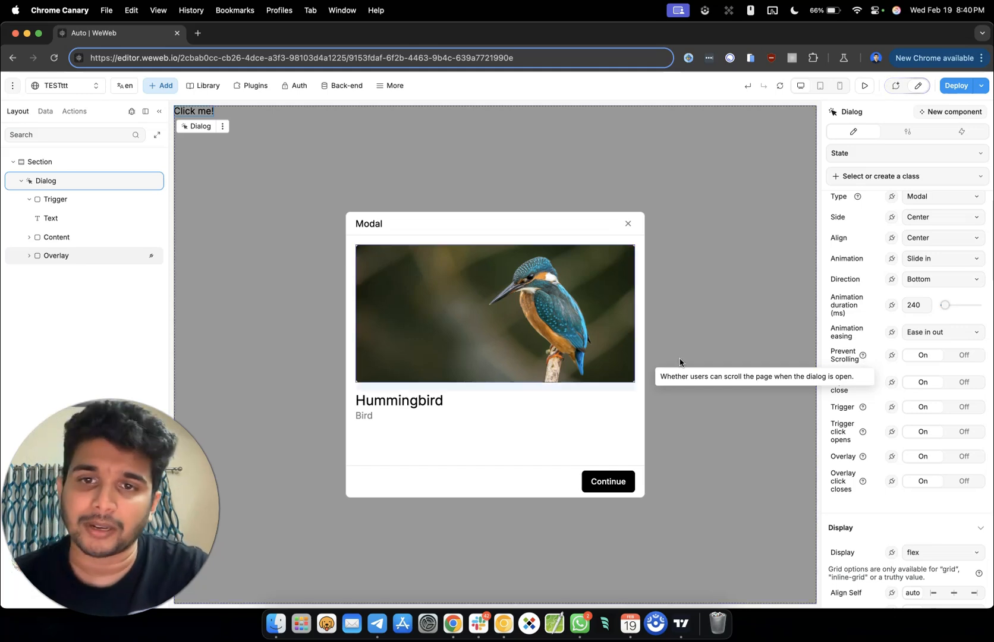
{"action": "mouse_move", "coordinate": [863, 382]}
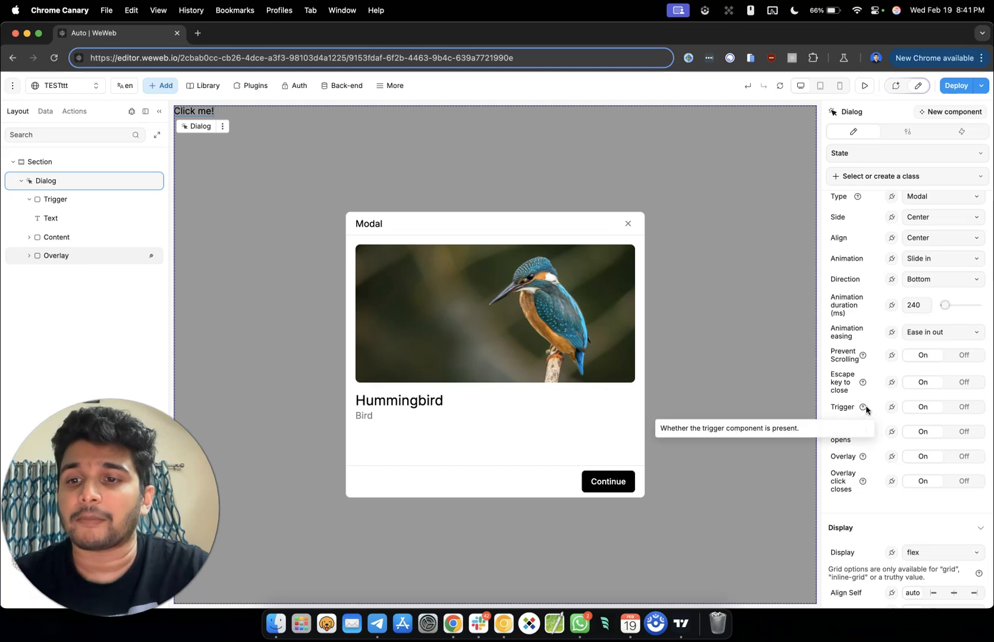
- Try turning the dialog's Trigger off, turn it back on and check the Trigger element inside the dialog
{"action": "left_click", "coordinate": [960, 410]}
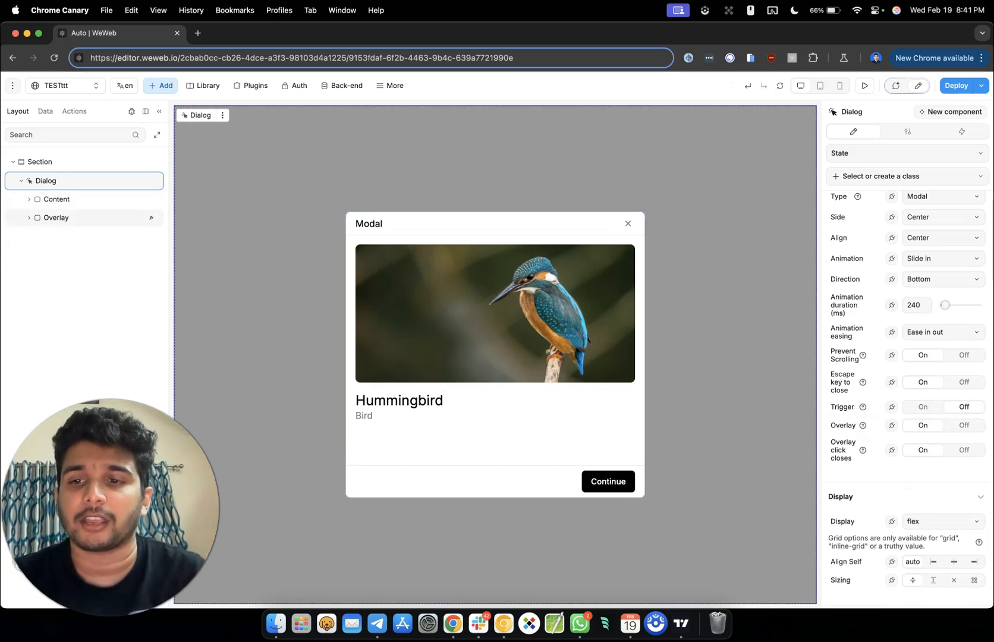
{"action": "left_click", "coordinate": [913, 404]}
{"action": "left_click", "coordinate": [97, 198]}
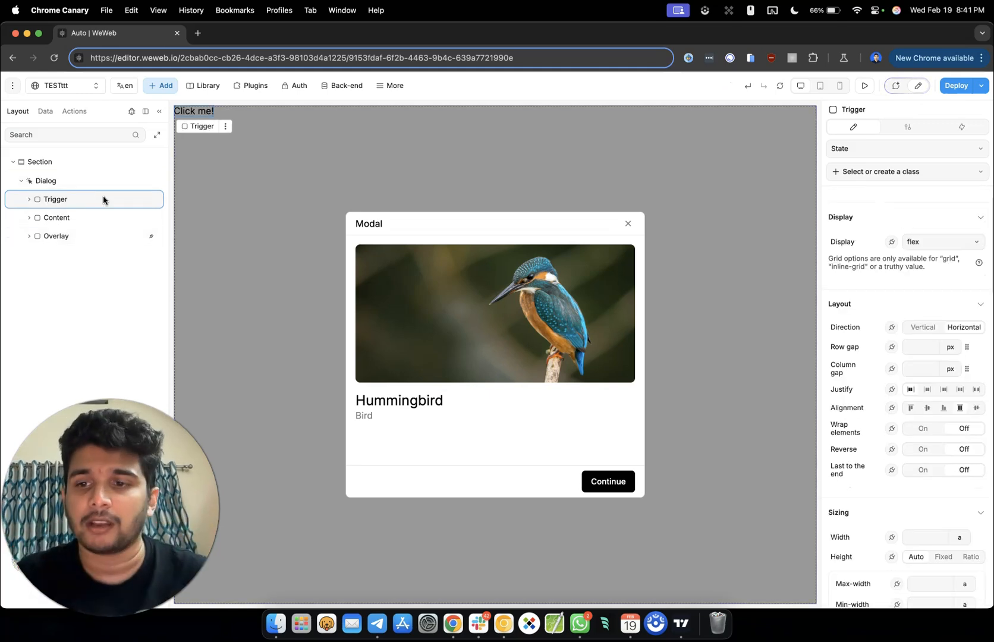
{"action": "left_click", "coordinate": [98, 182]}
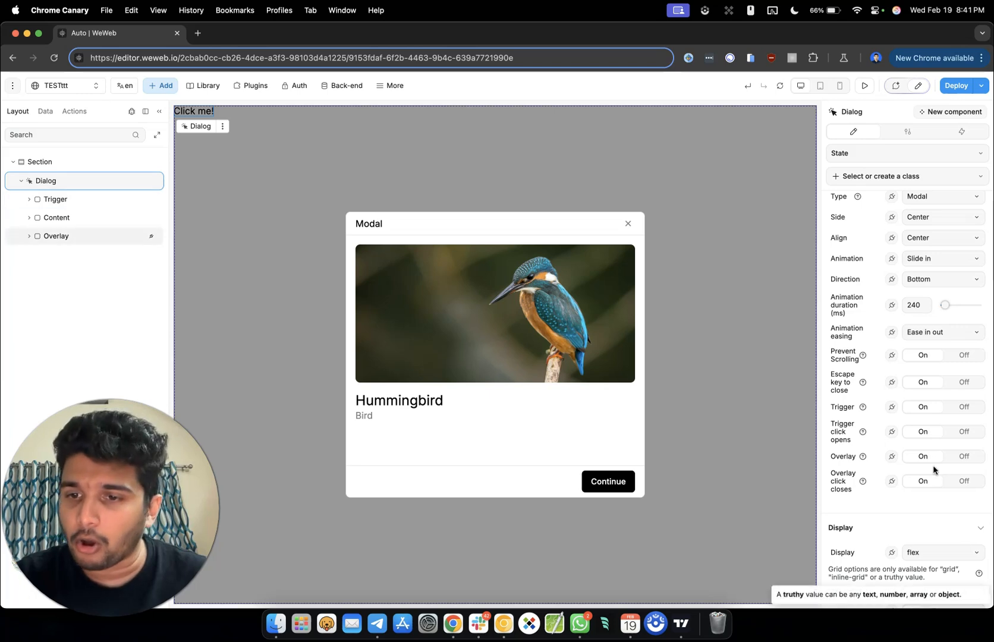
- Try the Off state for Trigger click opens and Trigger, and set both back to On
{"action": "left_click", "coordinate": [962, 432]}
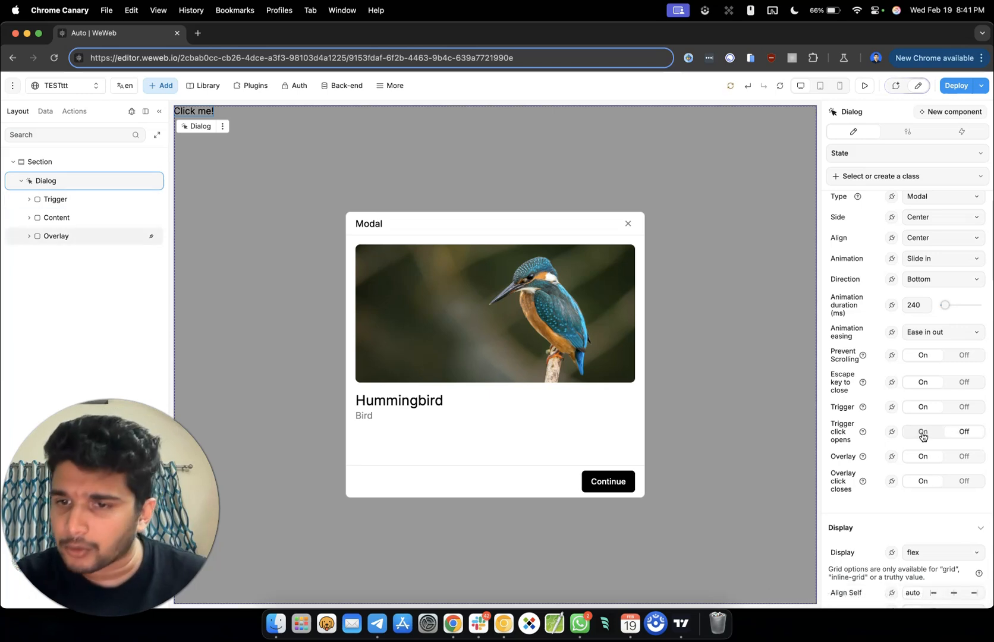
{"action": "left_click", "coordinate": [966, 407]}
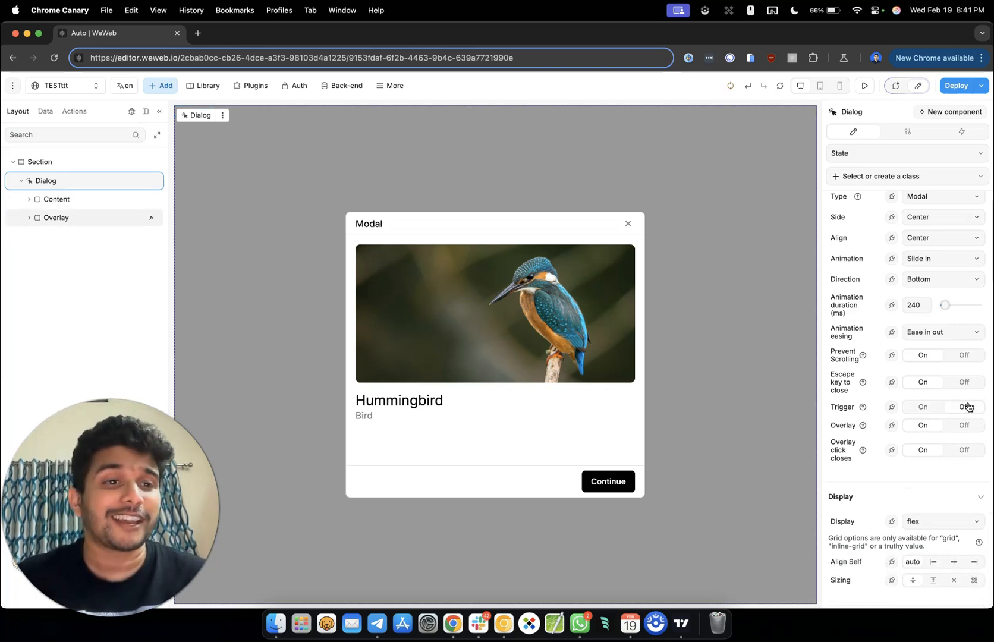
{"action": "left_click", "coordinate": [930, 408]}
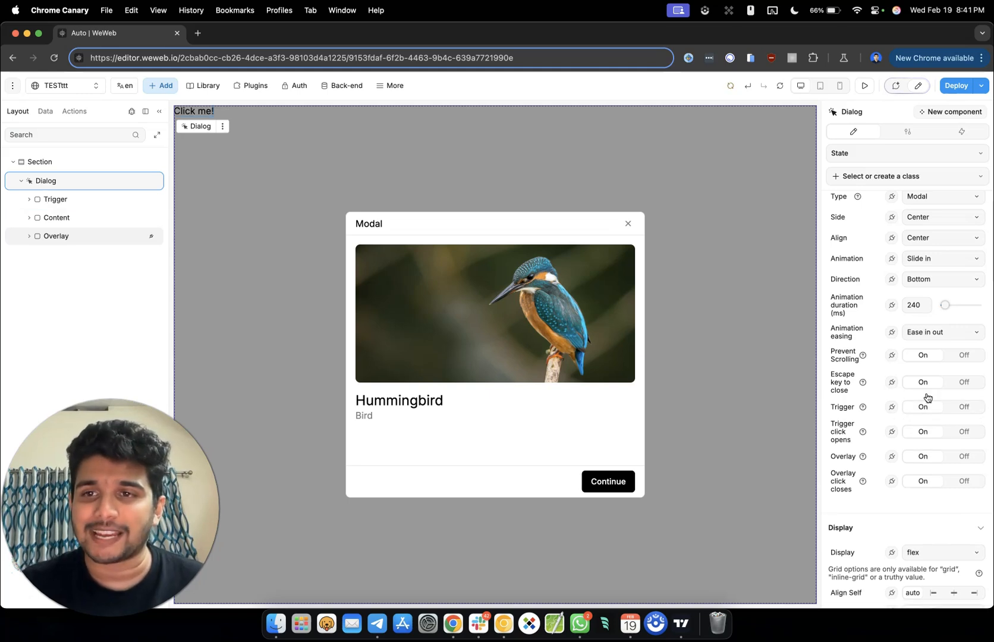
- Close the modal and preview the page, testing how the "Click me!" trigger opens it and how it closes
{"action": "scroll", "coordinate": [890, 352], "scroll_direction": "up", "scroll_amount": 2}
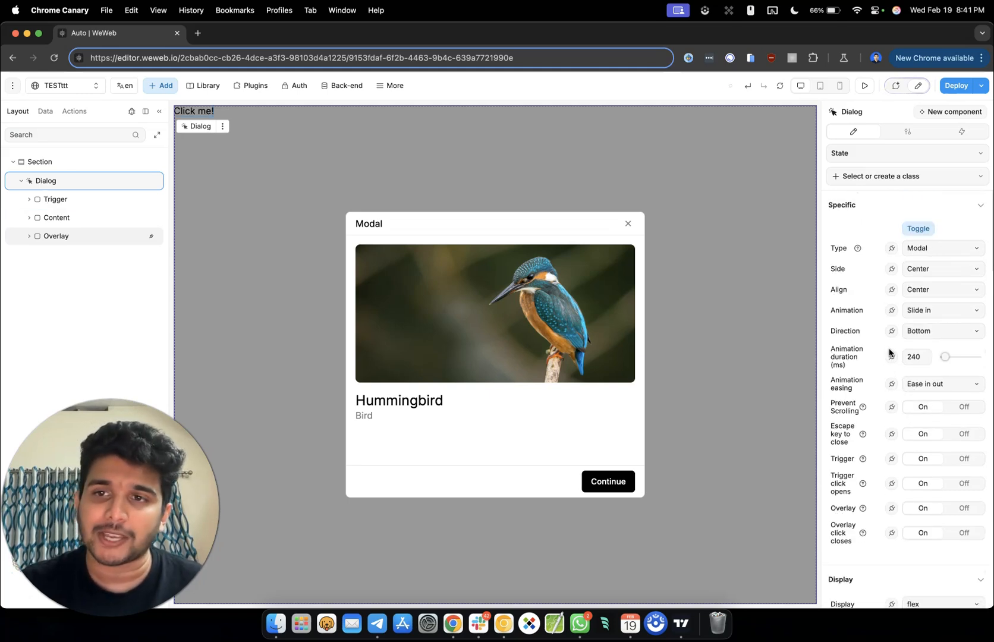
{"action": "left_click", "coordinate": [918, 228]}
{"action": "left_click", "coordinate": [867, 89]}
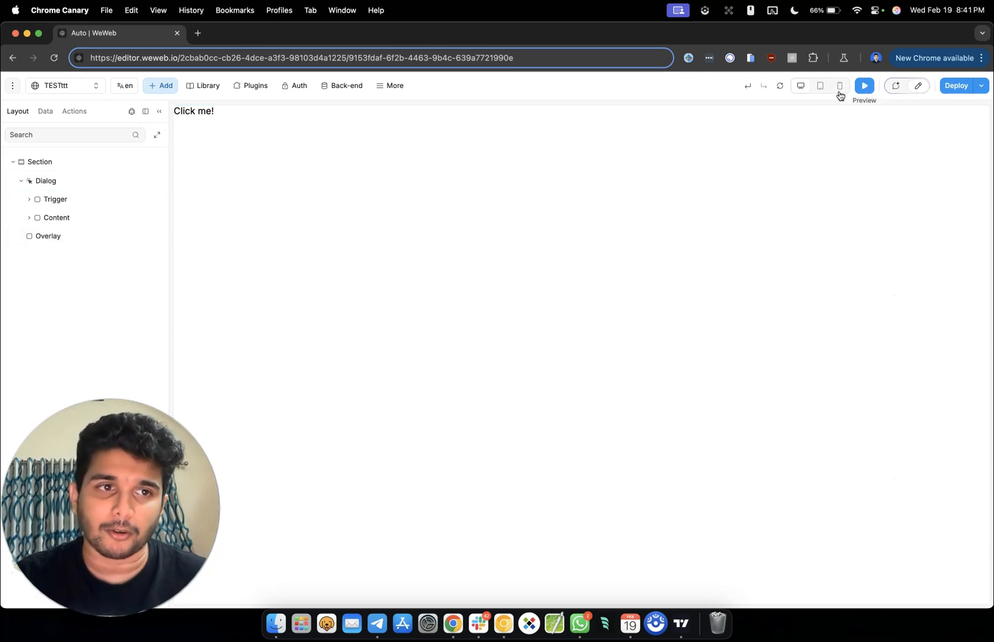
{"action": "left_click", "coordinate": [29, 199]}
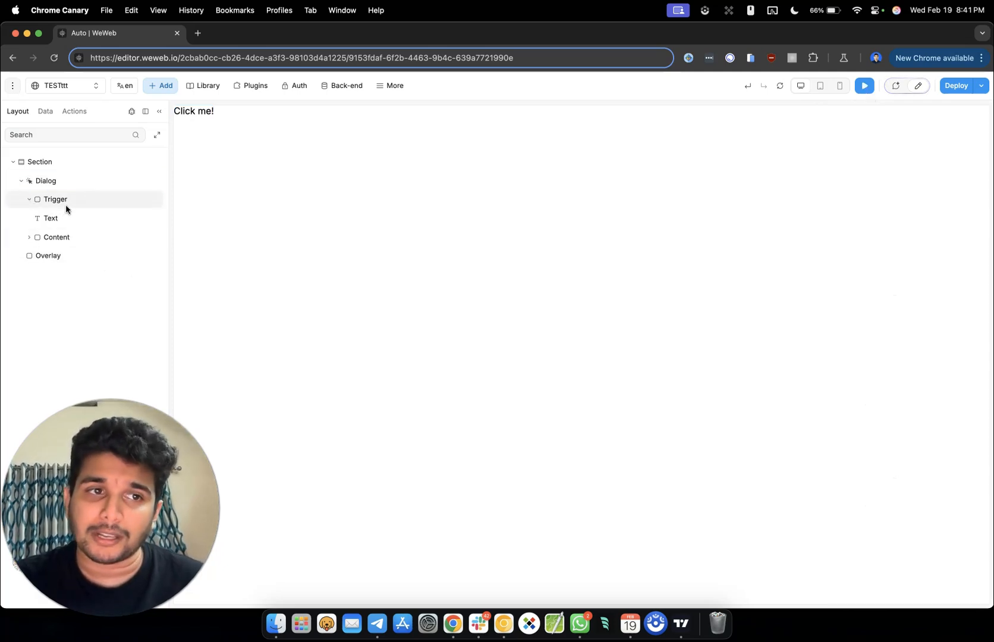
{"action": "left_click", "coordinate": [202, 112]}
{"action": "left_click", "coordinate": [387, 224]}
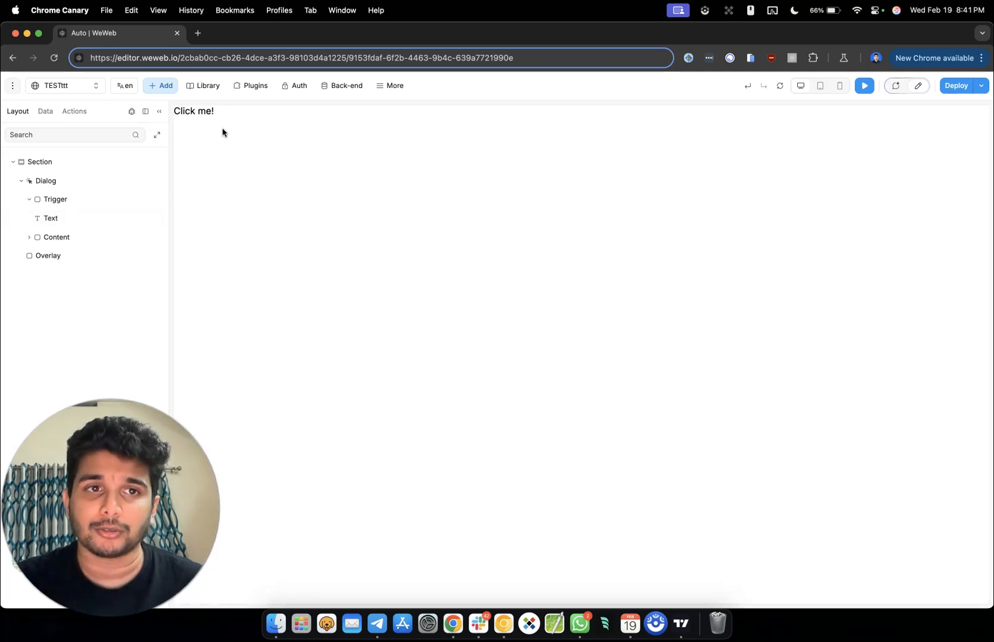
{"action": "left_click", "coordinate": [198, 109]}
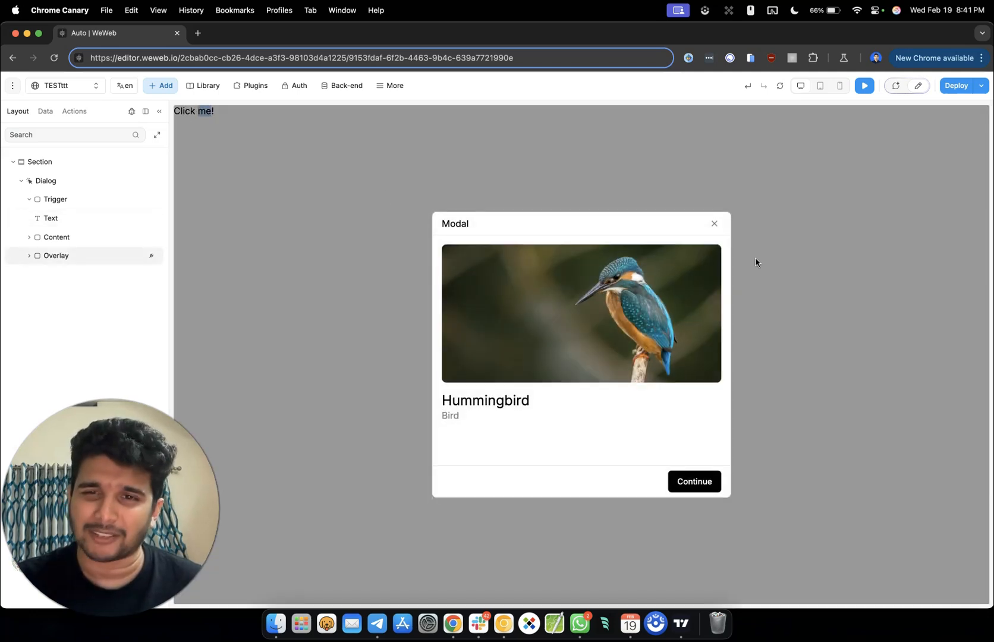
{"action": "left_click", "coordinate": [714, 226]}
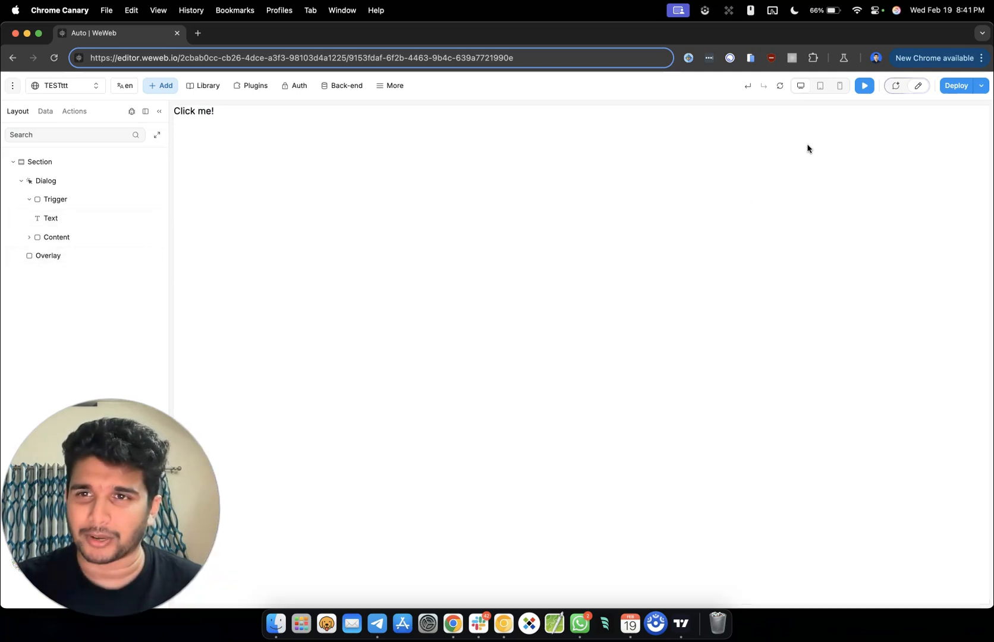
{"action": "left_click", "coordinate": [863, 88]}
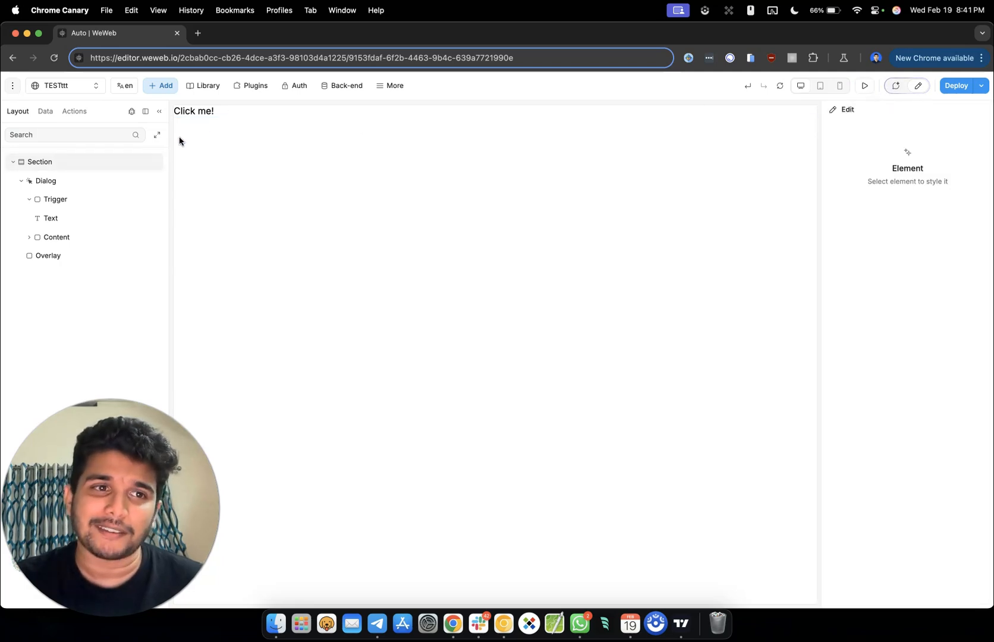
- Replace the "Click me!" text inside the dialog's Trigger with an Icon element
{"action": "left_click", "coordinate": [52, 216]}
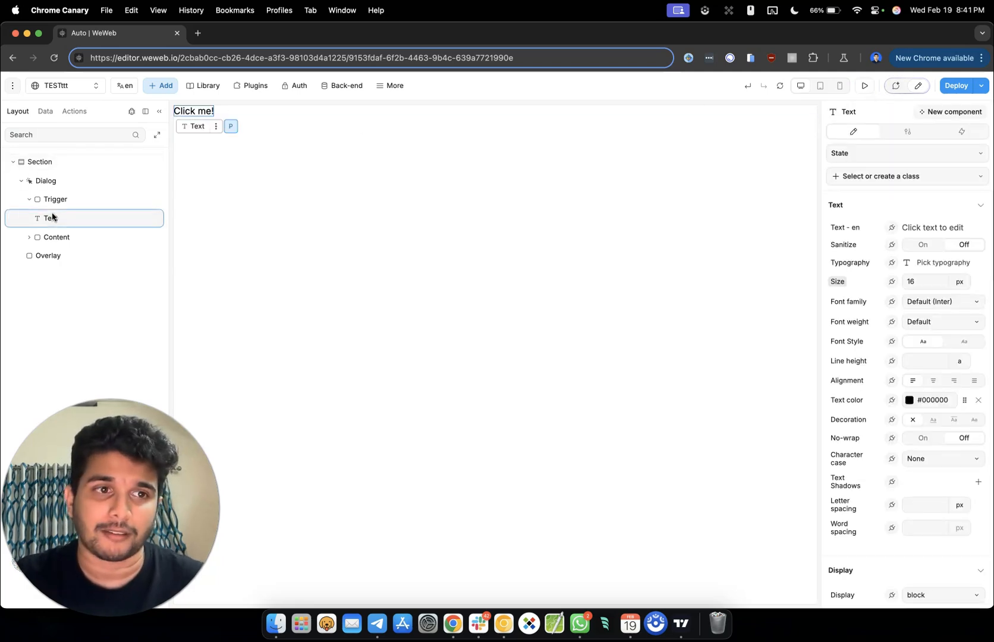
{"action": "key", "text": "Delete"}
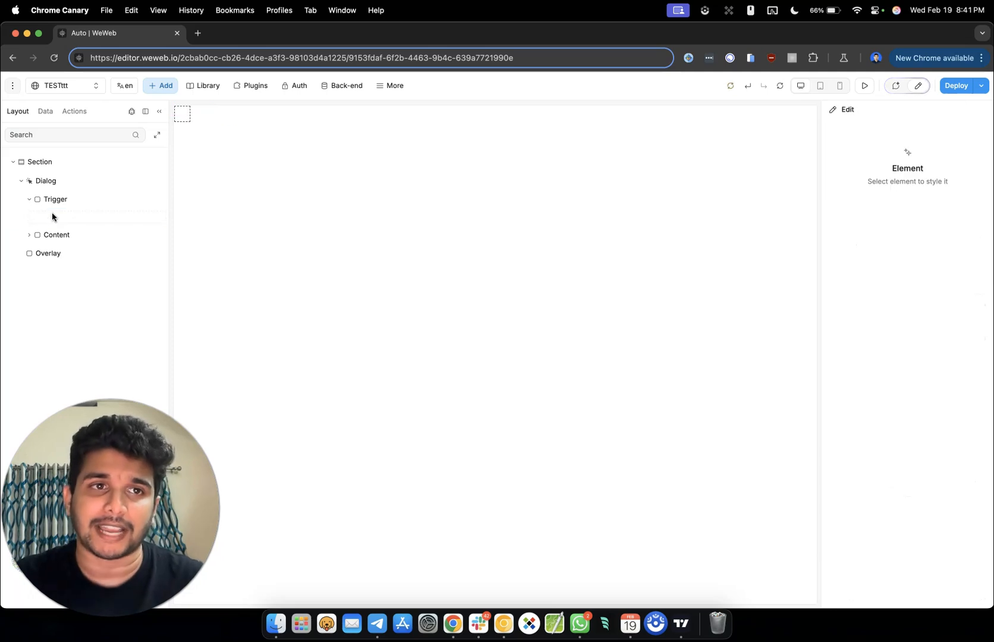
{"action": "left_click", "coordinate": [168, 87]}
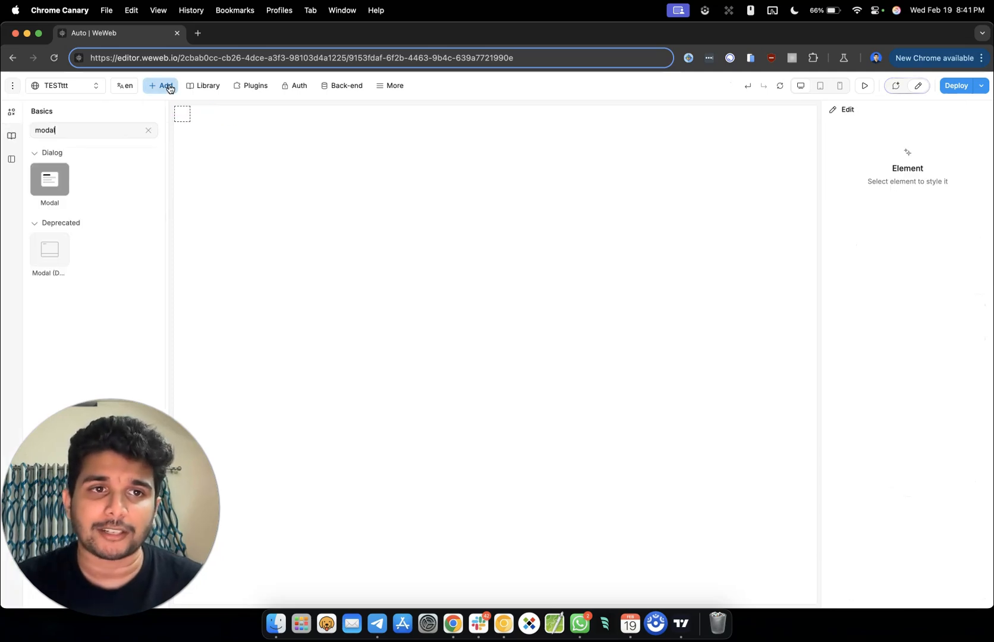
{"action": "left_click", "coordinate": [148, 131]}
{"action": "left_click", "coordinate": [70, 129]}
{"action": "type", "text": "text"}
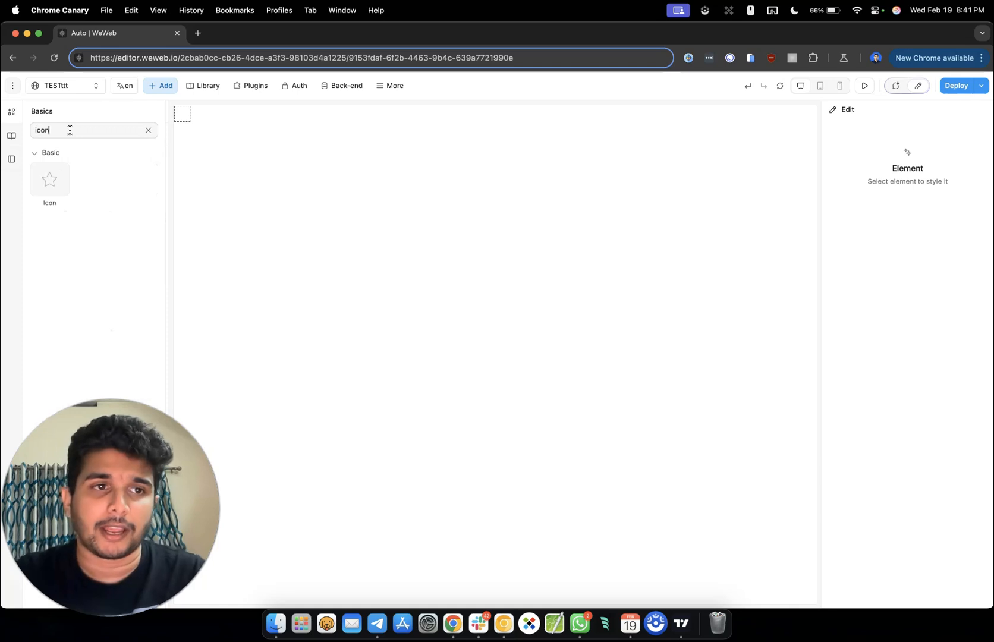
{"action": "left_click_drag", "start_coordinate": [48, 177], "coordinate": [91, 218]}
{"action": "left_click", "coordinate": [89, 224]}
{"action": "left_click", "coordinate": [70, 201]}
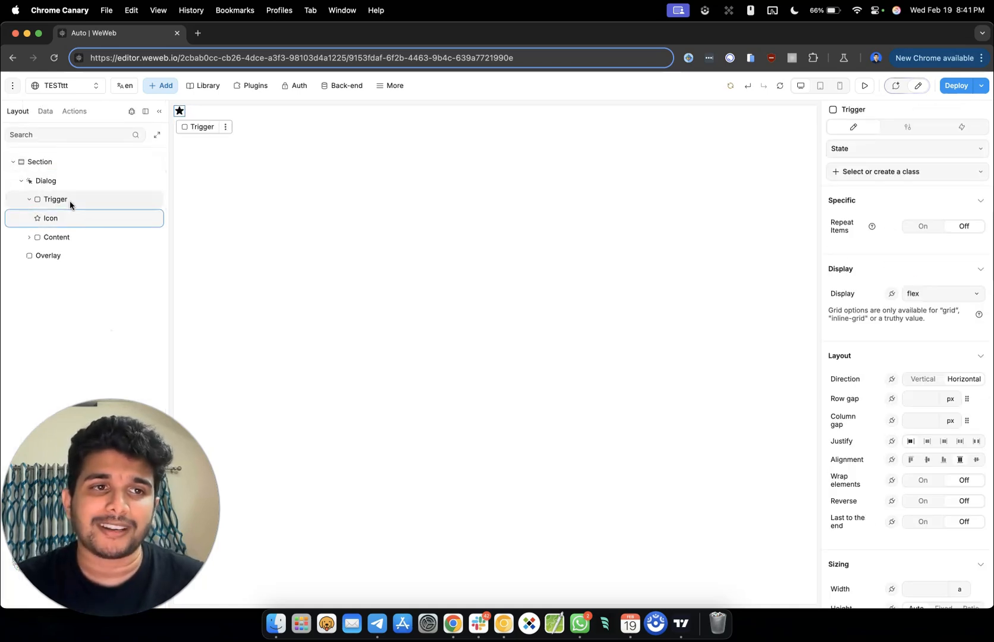
{"action": "left_click", "coordinate": [30, 200]}
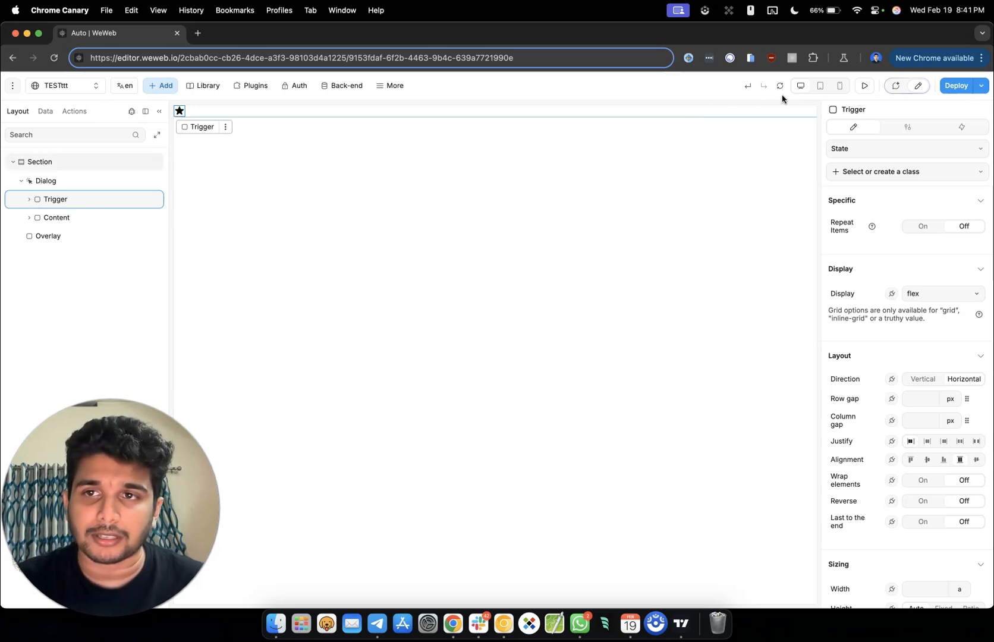
- Preview the page, open the modal from the star icon and return to editing
{"action": "left_click", "coordinate": [856, 88]}
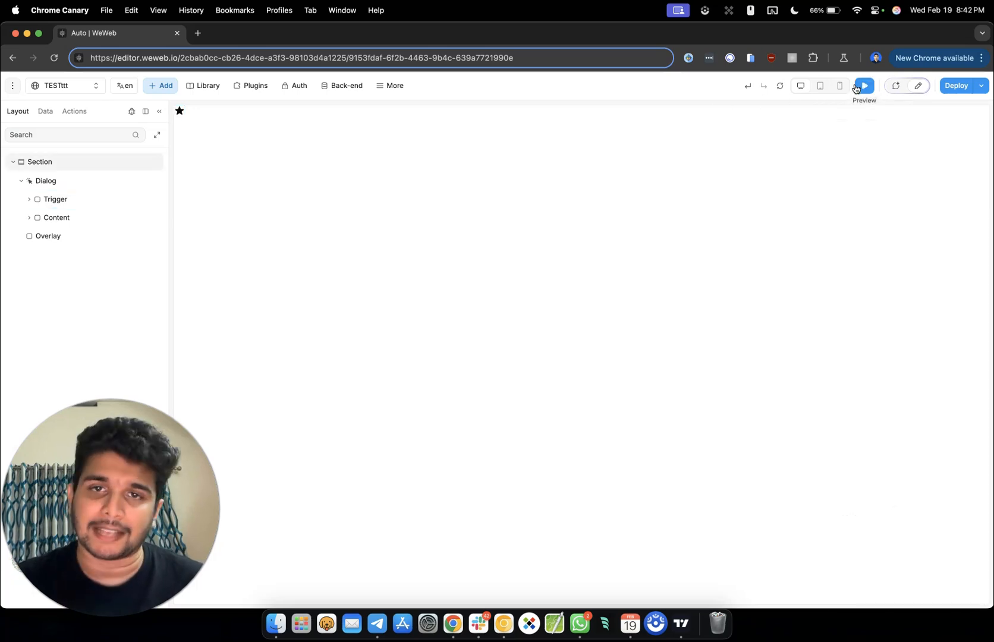
{"action": "left_click", "coordinate": [180, 114]}
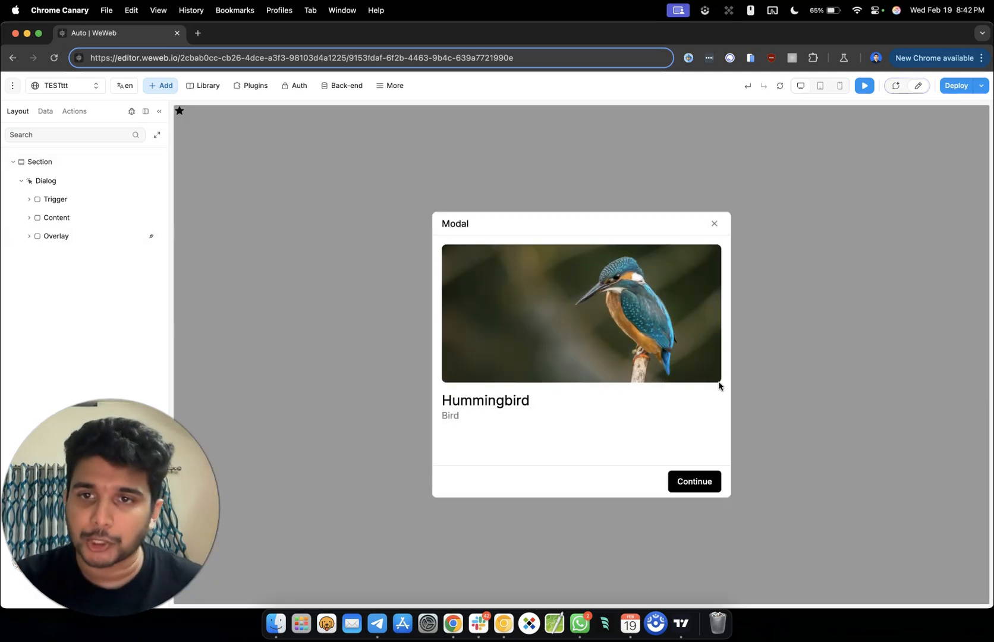
{"action": "left_click", "coordinate": [862, 84]}
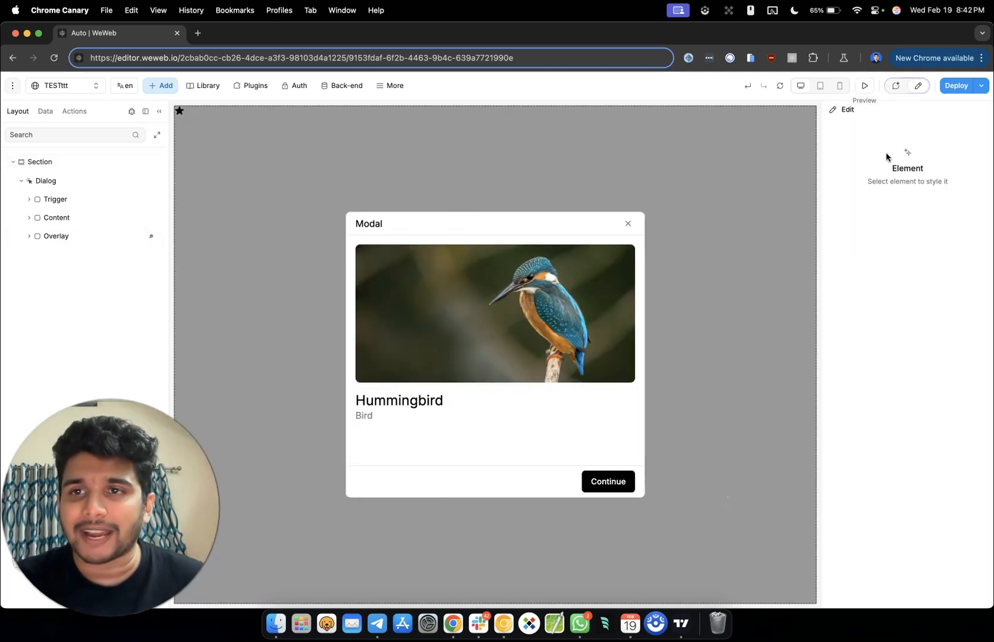
- Turn off the Trigger setting of the Dialog element
{"action": "left_click", "coordinate": [39, 201]}
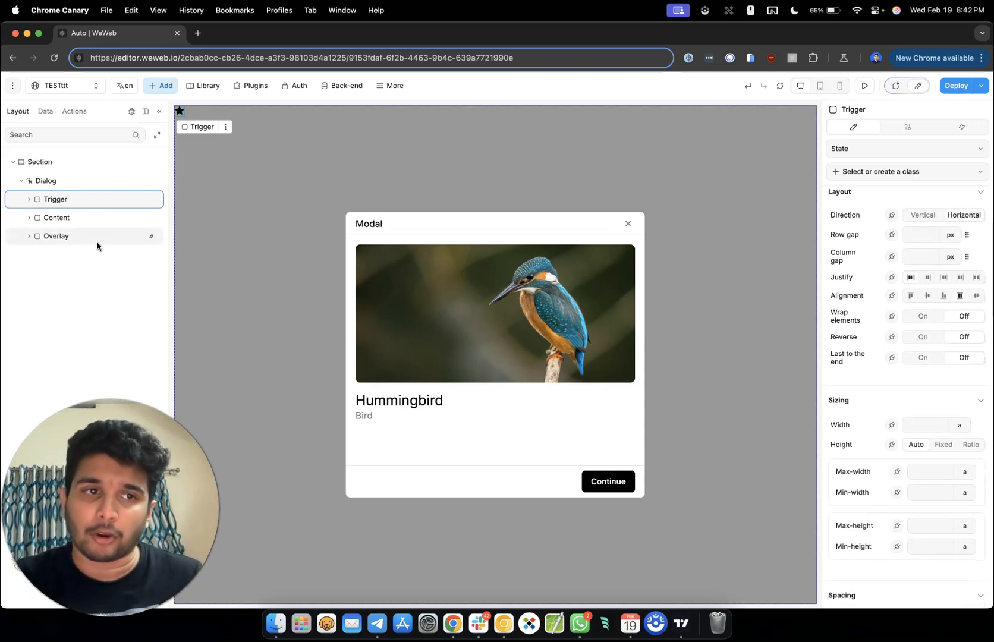
{"action": "left_click", "coordinate": [64, 181]}
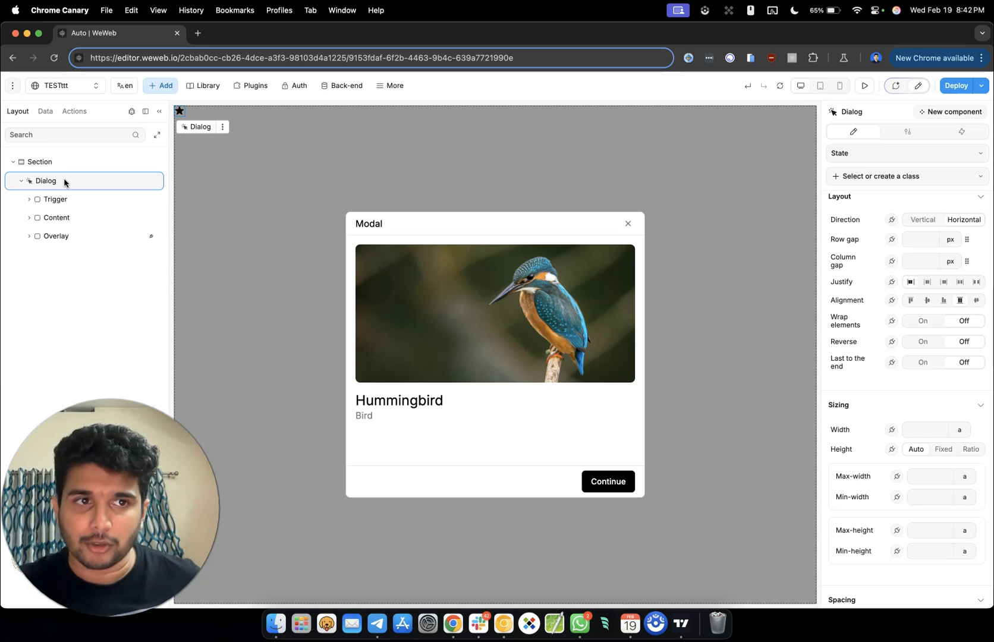
{"action": "scroll", "coordinate": [896, 376], "scroll_direction": "down", "scroll_amount": 5}
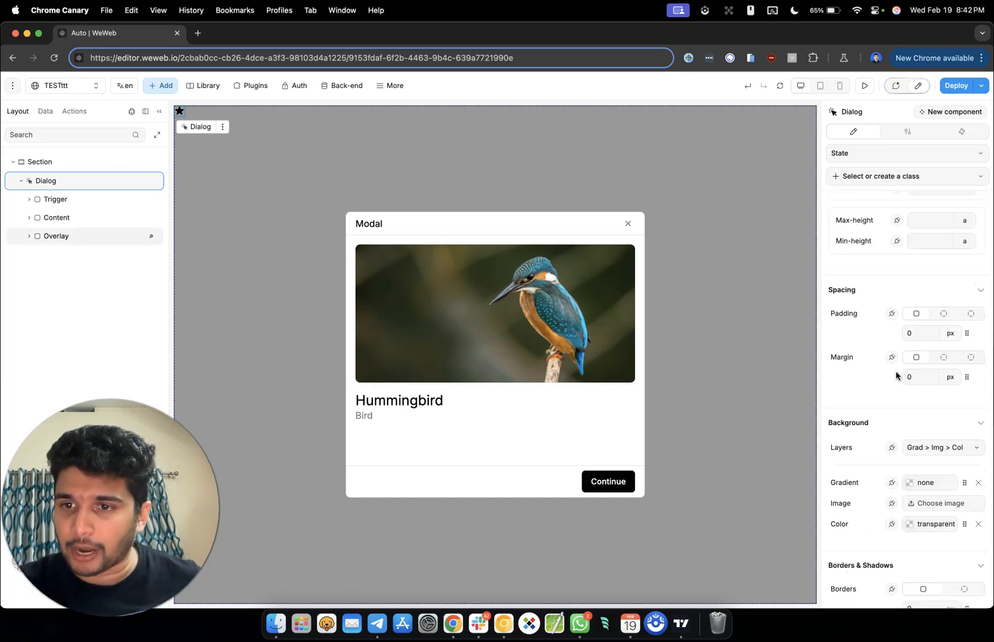
{"action": "scroll", "coordinate": [896, 376], "scroll_direction": "up", "scroll_amount": 10}
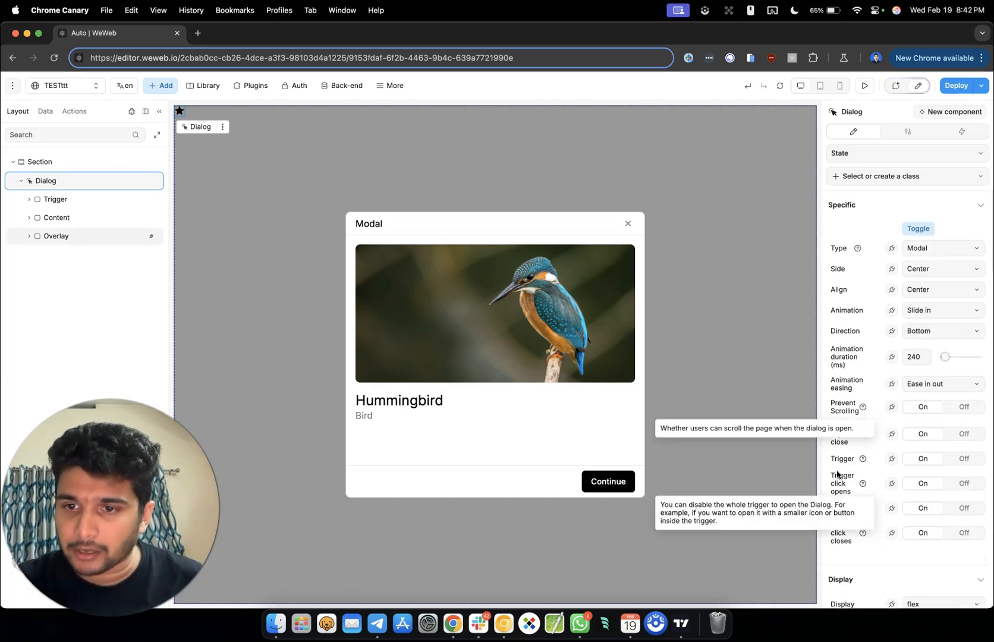
{"action": "left_click", "coordinate": [966, 464]}
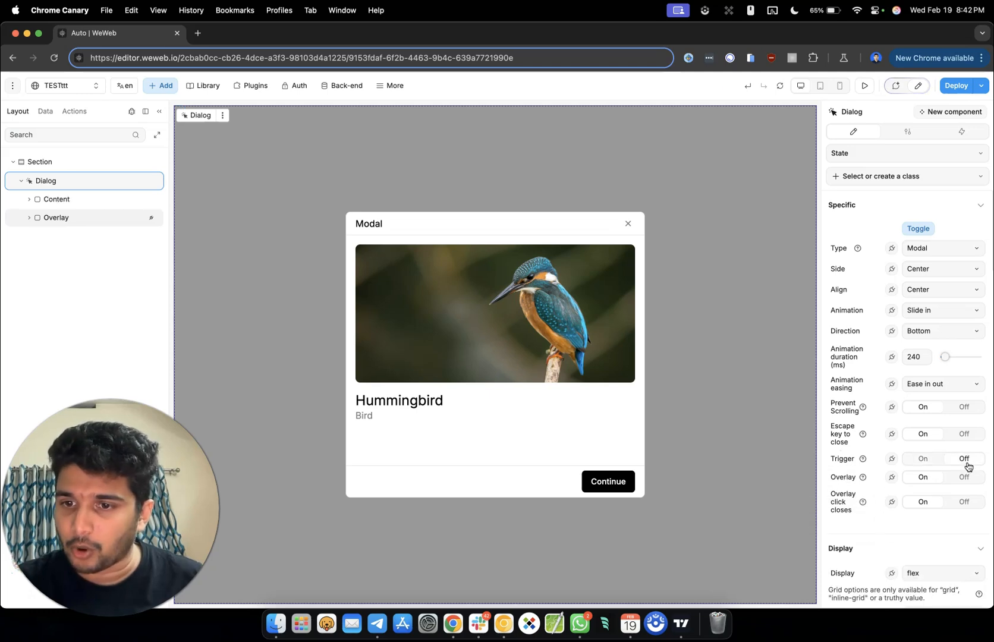
- Try the Off state for the dialog's Overlay setting and set it back to On
{"action": "left_click", "coordinate": [956, 478]}
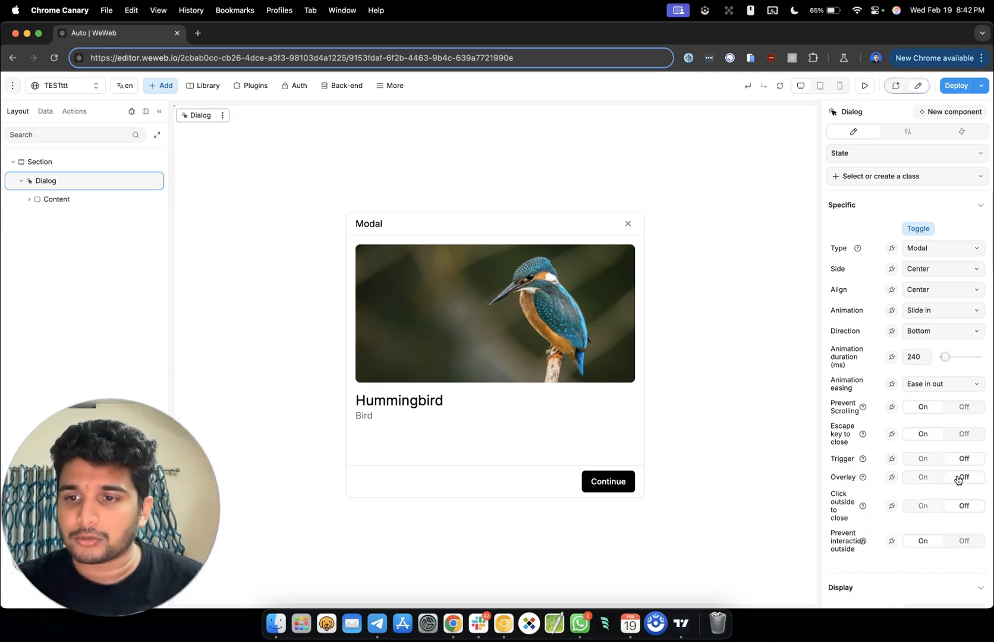
{"action": "left_click", "coordinate": [927, 476]}
{"action": "left_click", "coordinate": [966, 478]}
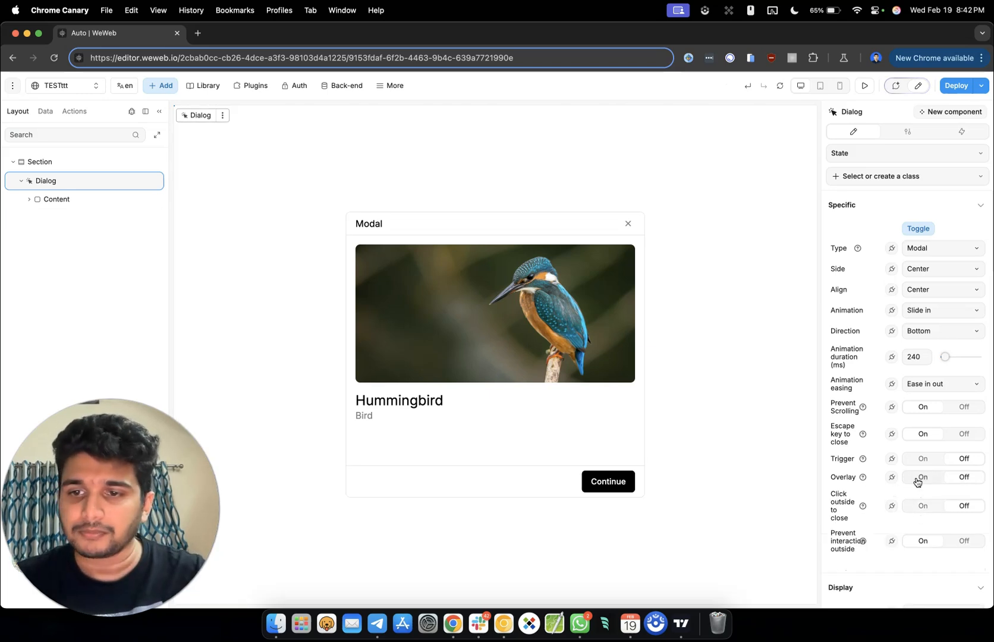
{"action": "left_click", "coordinate": [919, 478]}
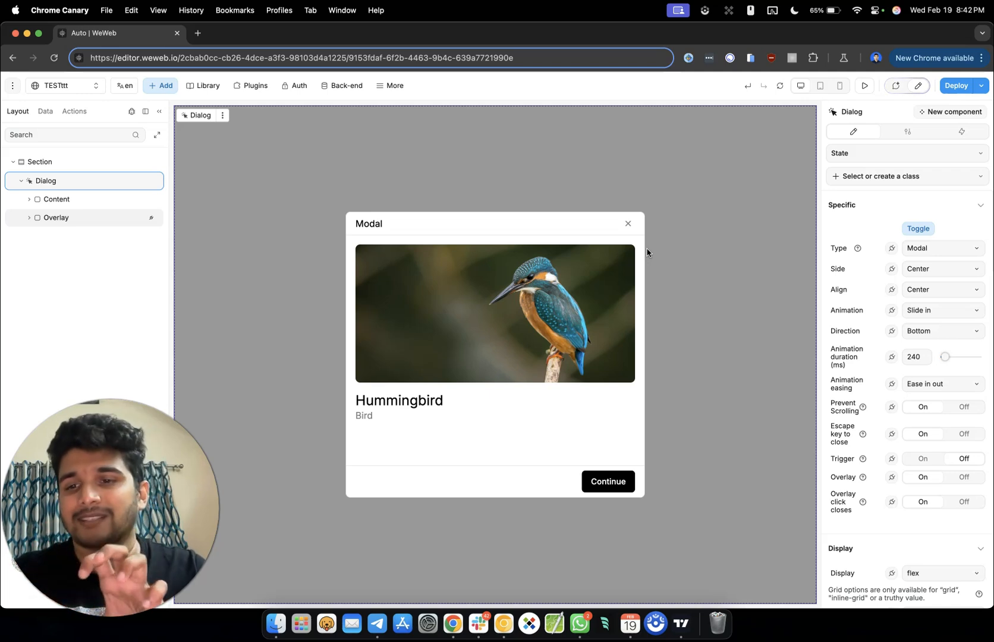
- Try the dark red background color #74010166 on the dialog's Overlay, and undo the color change
{"action": "left_click", "coordinate": [28, 218]}
{"action": "left_click", "coordinate": [51, 219]}
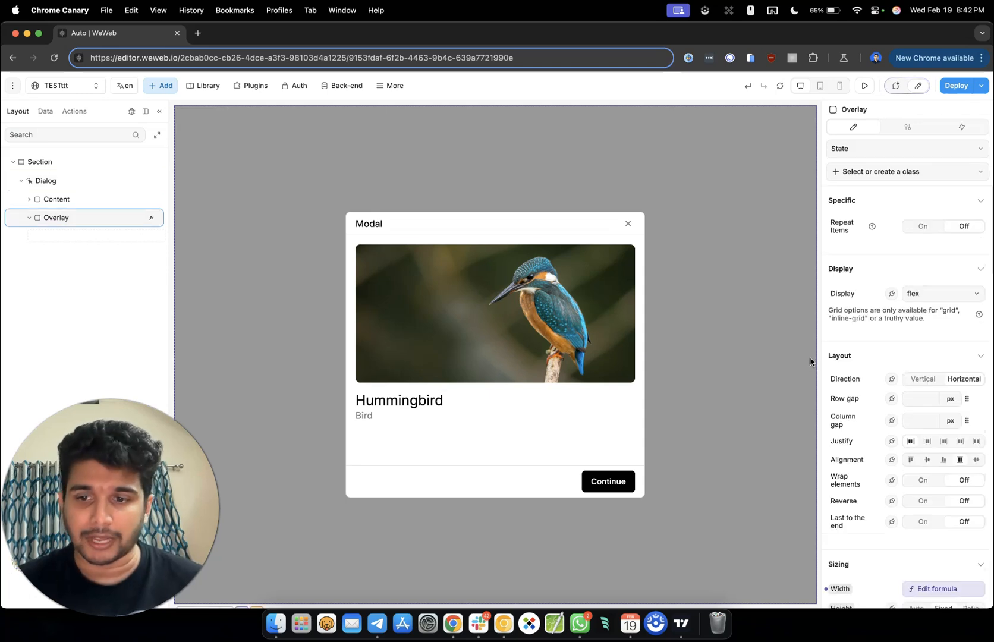
{"action": "scroll", "coordinate": [843, 462], "scroll_direction": "down", "scroll_amount": 5}
{"action": "scroll", "coordinate": [844, 462], "scroll_direction": "down", "scroll_amount": 2}
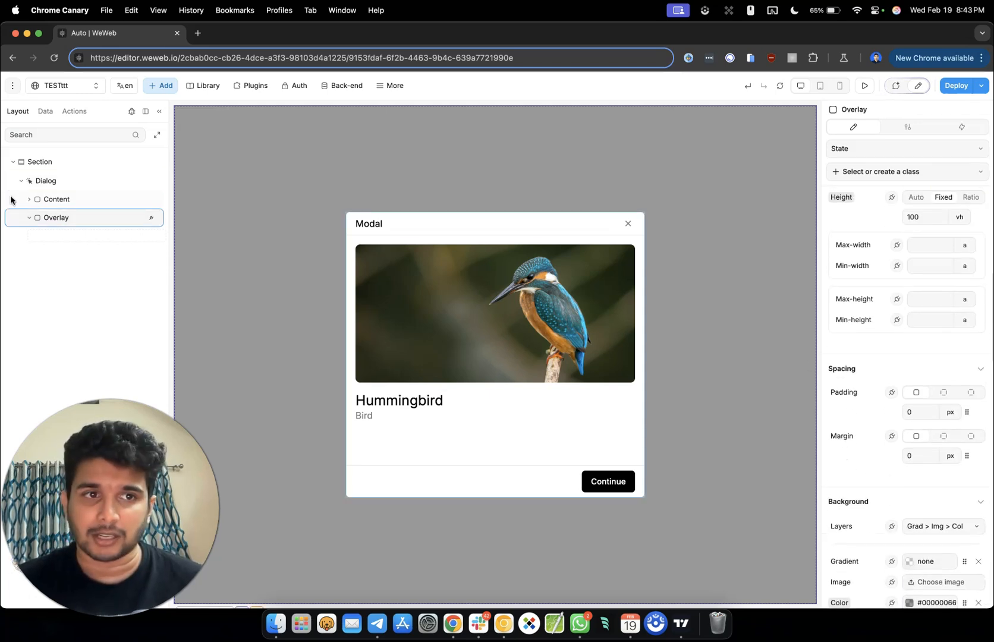
{"action": "scroll", "coordinate": [957, 379], "scroll_direction": "down", "scroll_amount": 5}
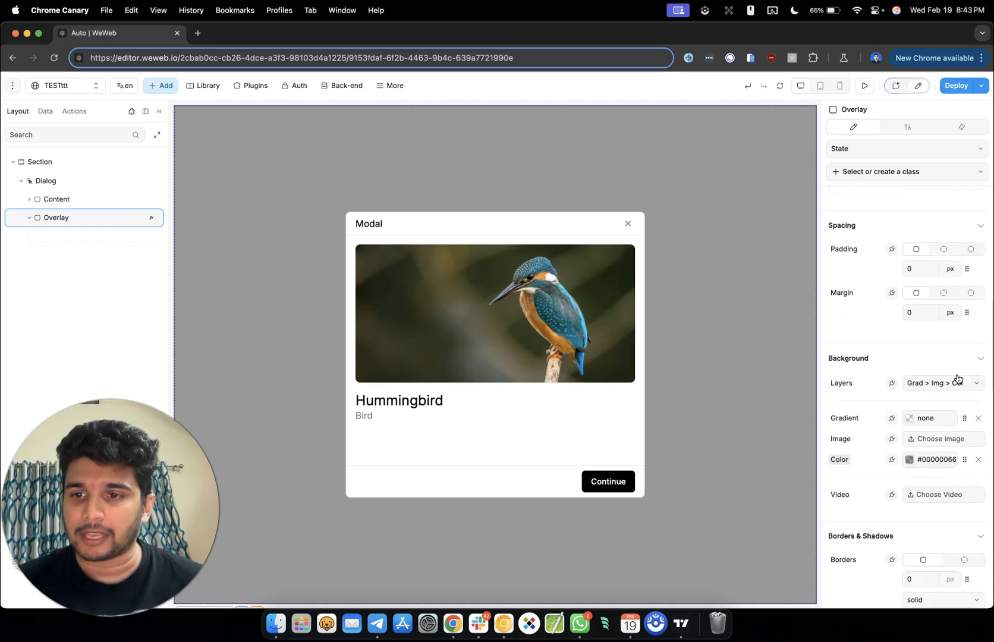
{"action": "left_click", "coordinate": [940, 459]}
{"action": "left_click_drag", "start_coordinate": [781, 176], "coordinate": [806, 212]}
{"action": "key", "text": "super+z"}
{"action": "scroll", "coordinate": [894, 462], "scroll_direction": "up", "scroll_amount": 9}
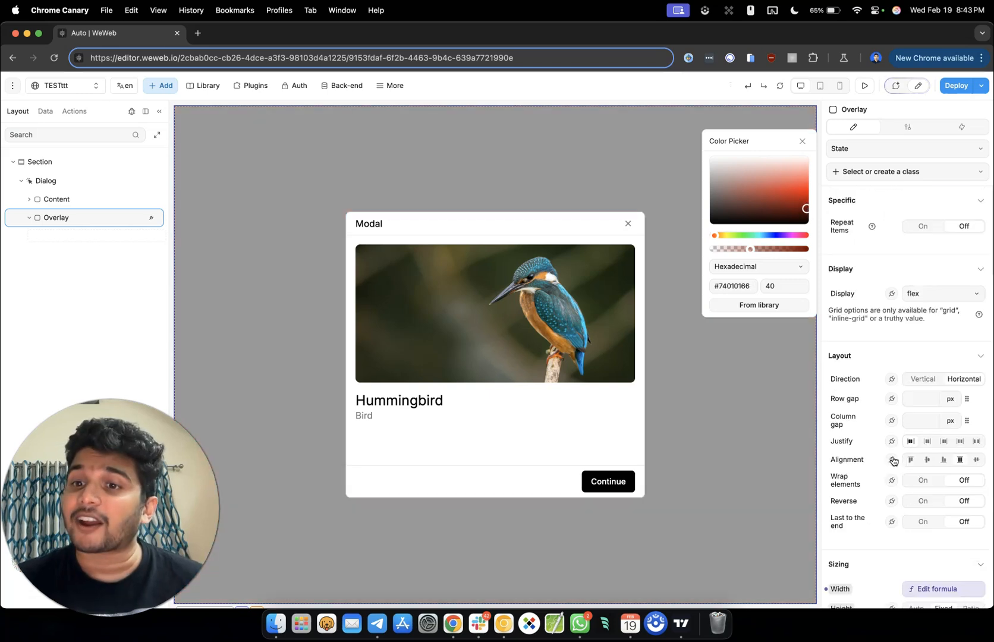
- Toggle the Dialog closed on the canvas and collapse its children in the layout tree
{"action": "left_click", "coordinate": [74, 202]}
{"action": "left_click", "coordinate": [71, 183]}
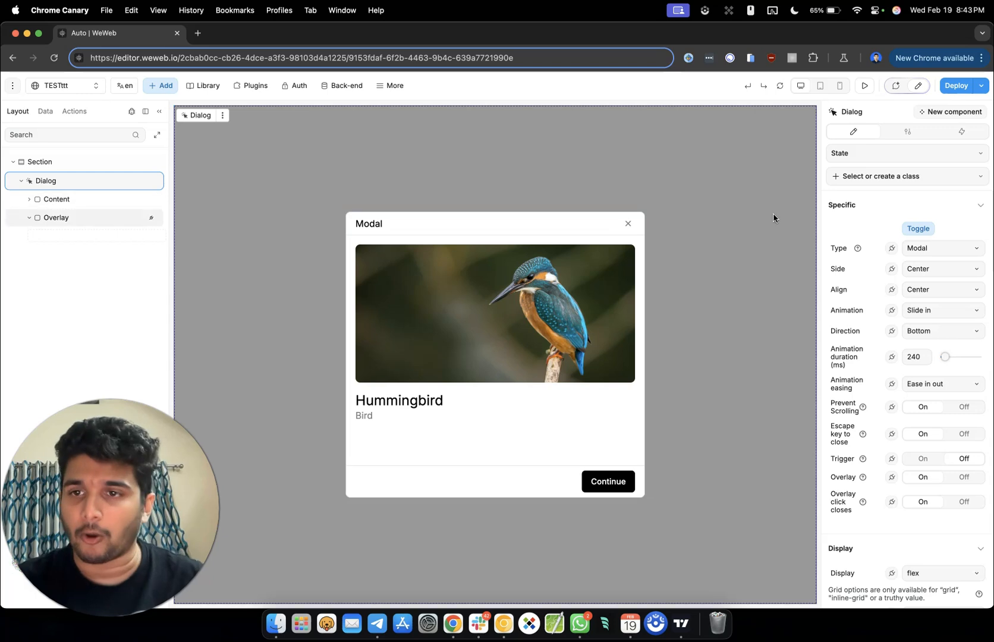
{"action": "left_click", "coordinate": [917, 229]}
{"action": "left_click", "coordinate": [23, 180]}
- Search the elements for "button" and add a Button to the page below the section holding the dialog
{"action": "left_click", "coordinate": [157, 87]}
{"action": "left_click", "coordinate": [148, 131]}
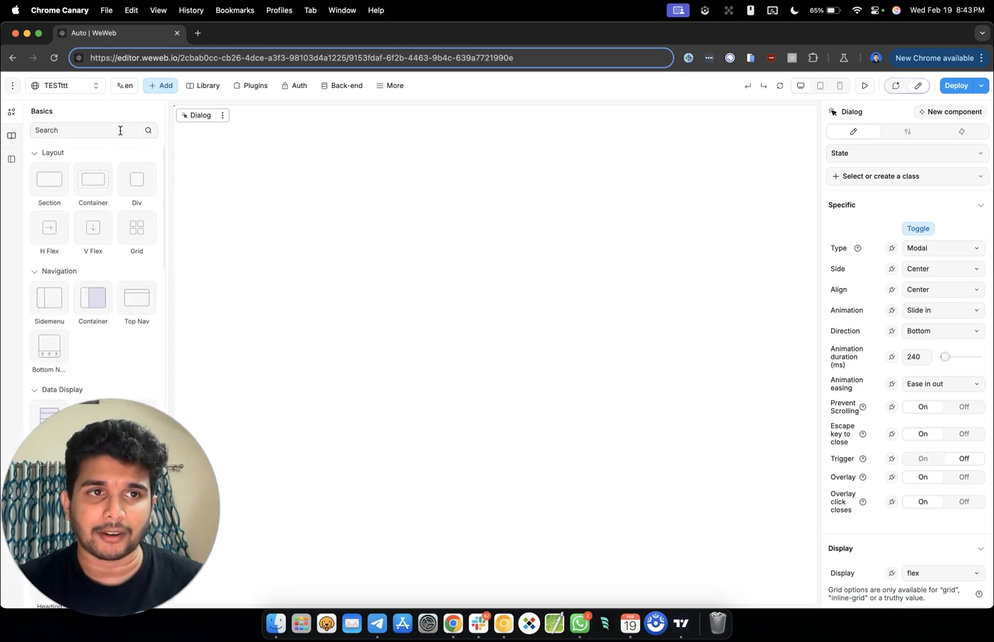
{"action": "type", "text": "button"}
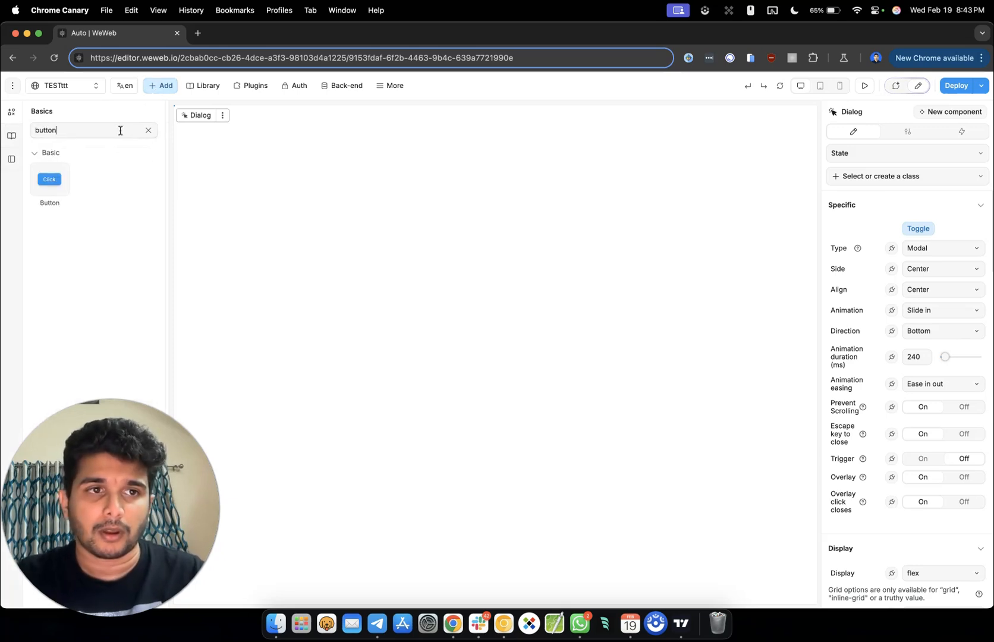
{"action": "left_click_drag", "start_coordinate": [50, 180], "coordinate": [72, 249]}
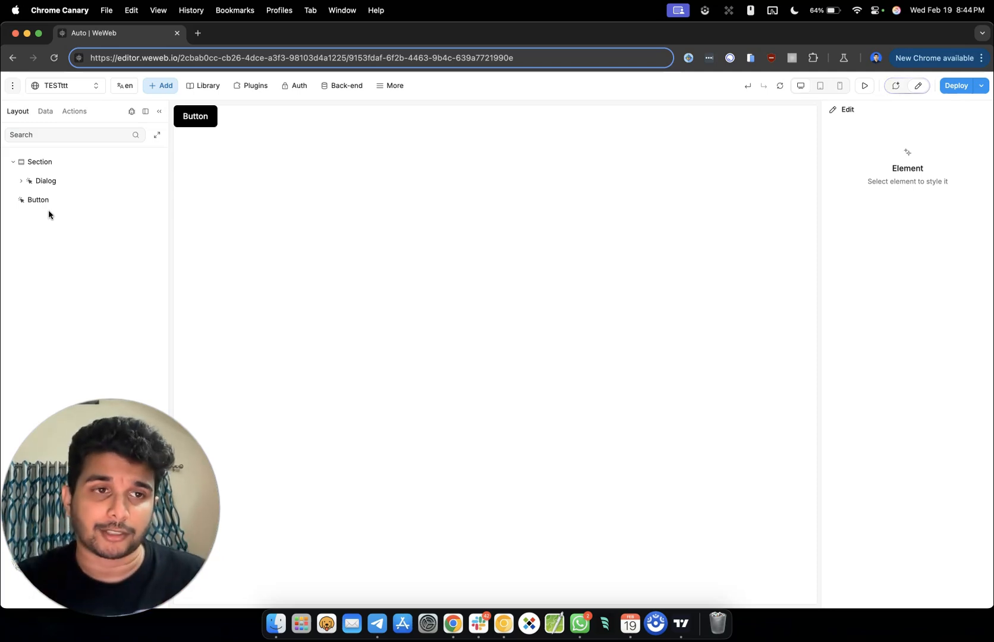
- Rename the Dialog element as testModal
{"action": "double_click", "coordinate": [48, 180]}
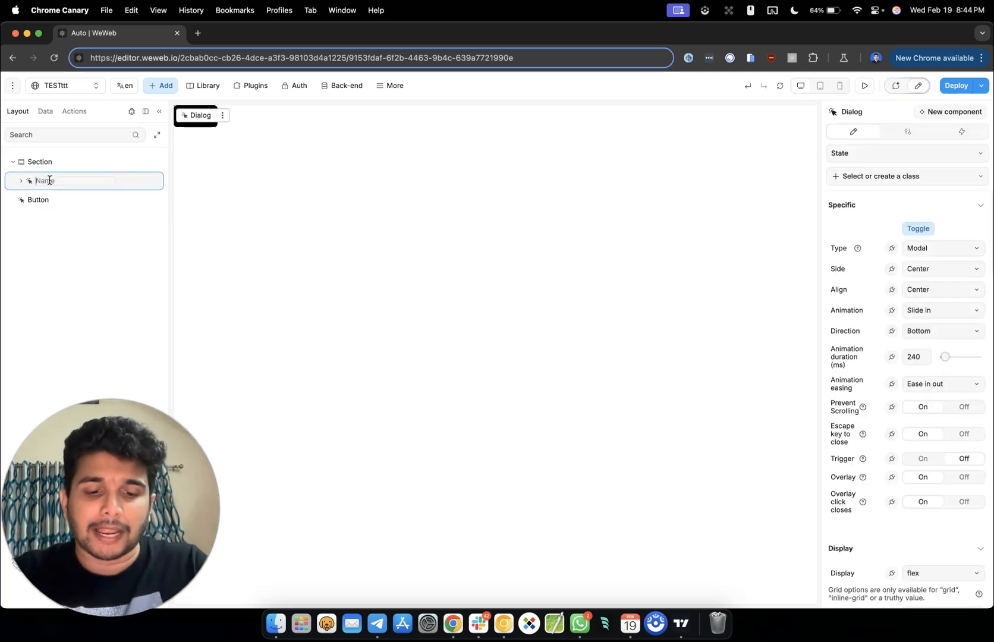
{"action": "type", "text": "modal"}
{"action": "key", "text": "alt+BackSpace"}
{"action": "type", "text": "te"}
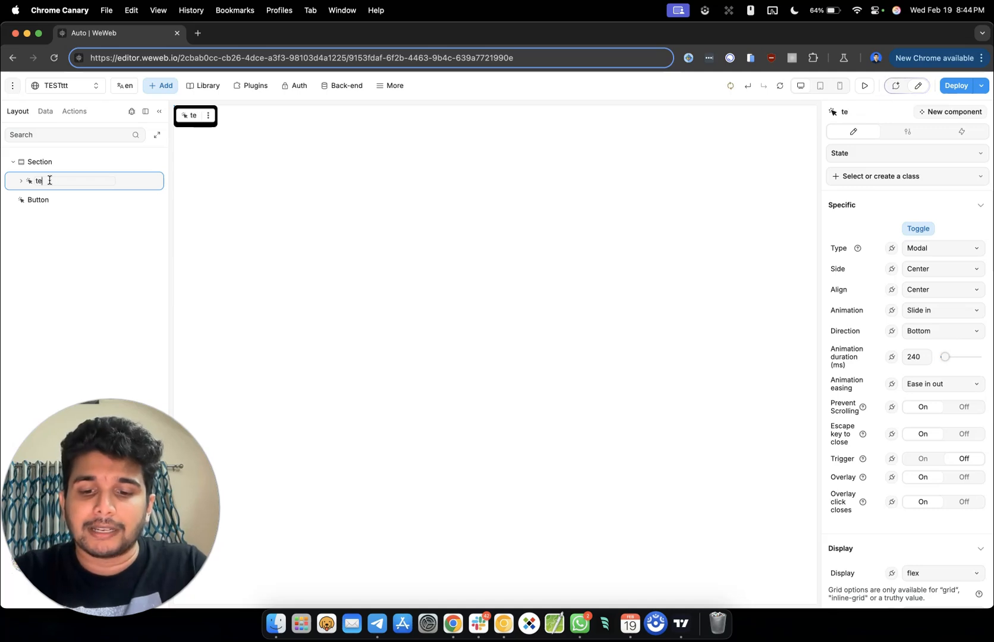
{"action": "type", "text": "stModal"}
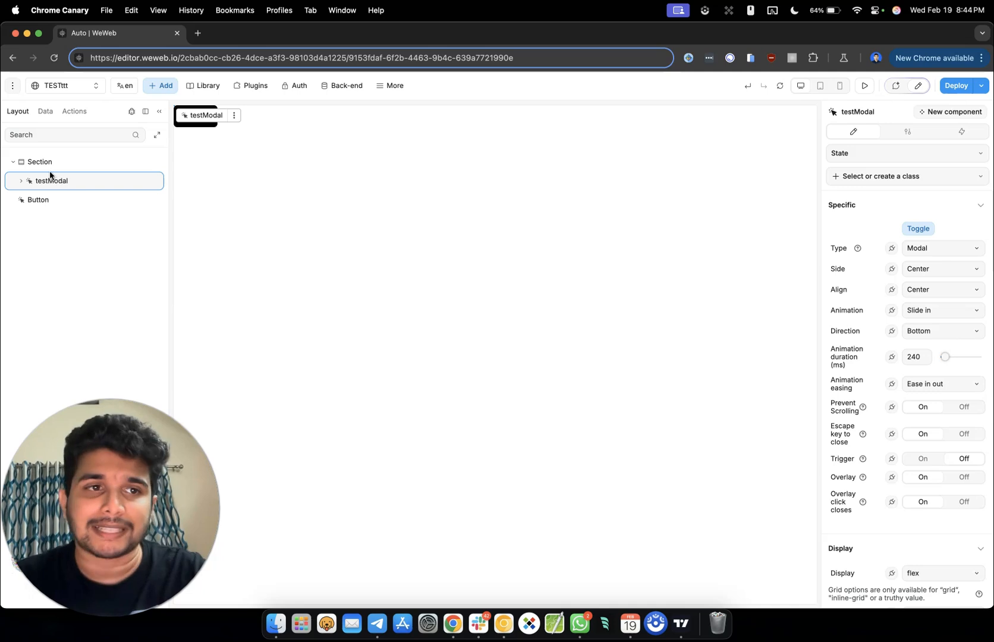
- Delete the Button element and undo the deletion
{"action": "left_click", "coordinate": [47, 199]}
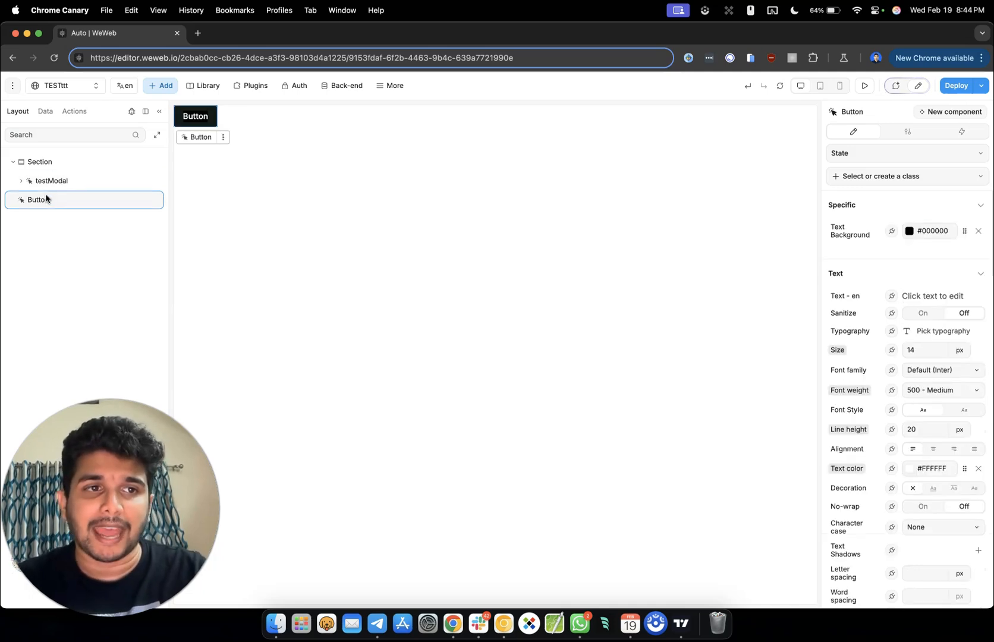
{"action": "key", "text": "Delete"}
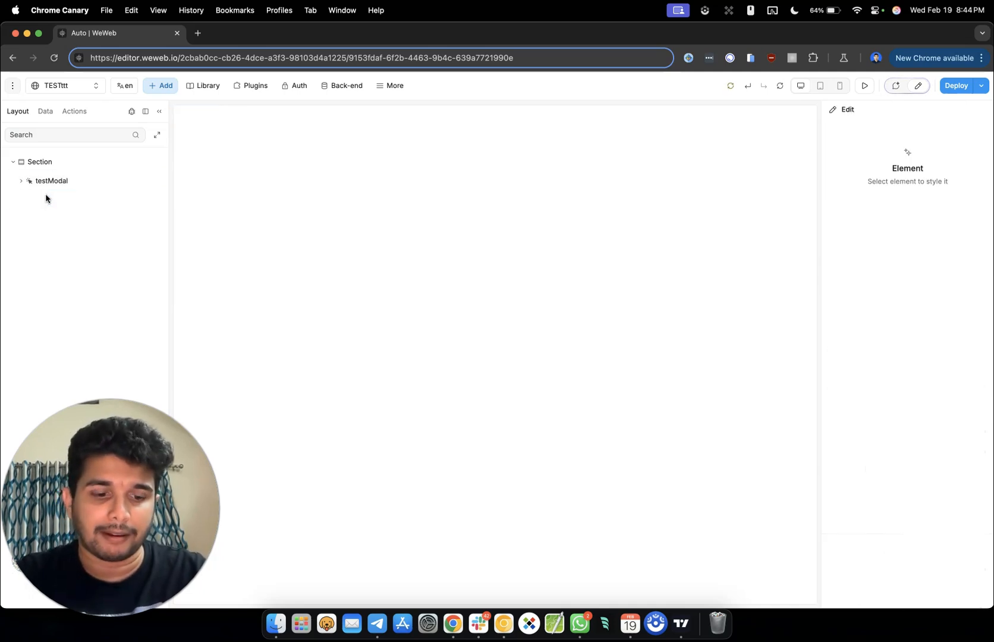
{"action": "key", "text": "super+z"}
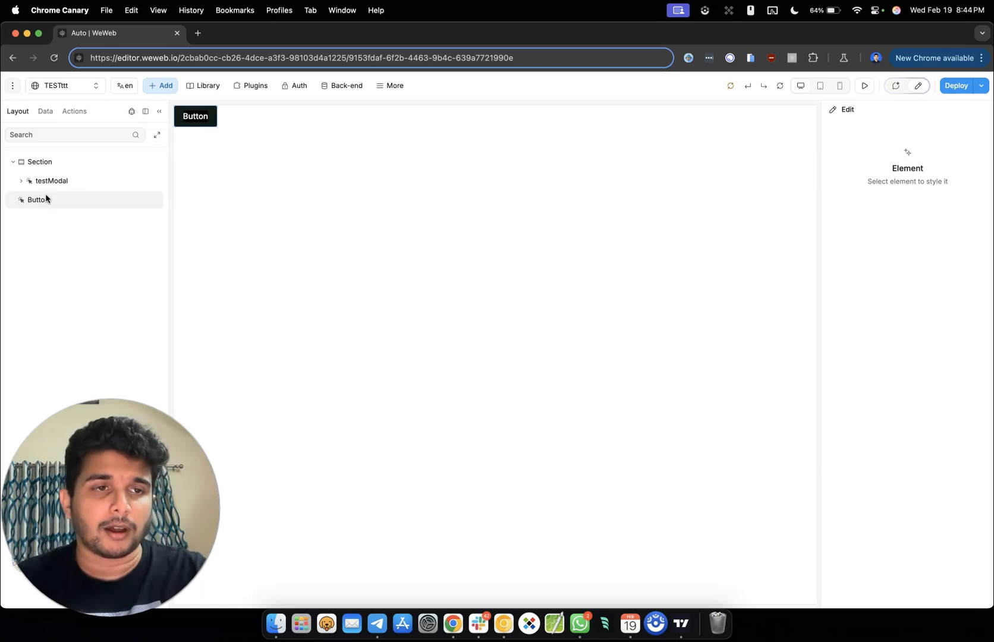
- Create an On click workflow on the Button with an Execute component action
{"action": "left_click", "coordinate": [46, 199]}
{"action": "left_click", "coordinate": [963, 135]}
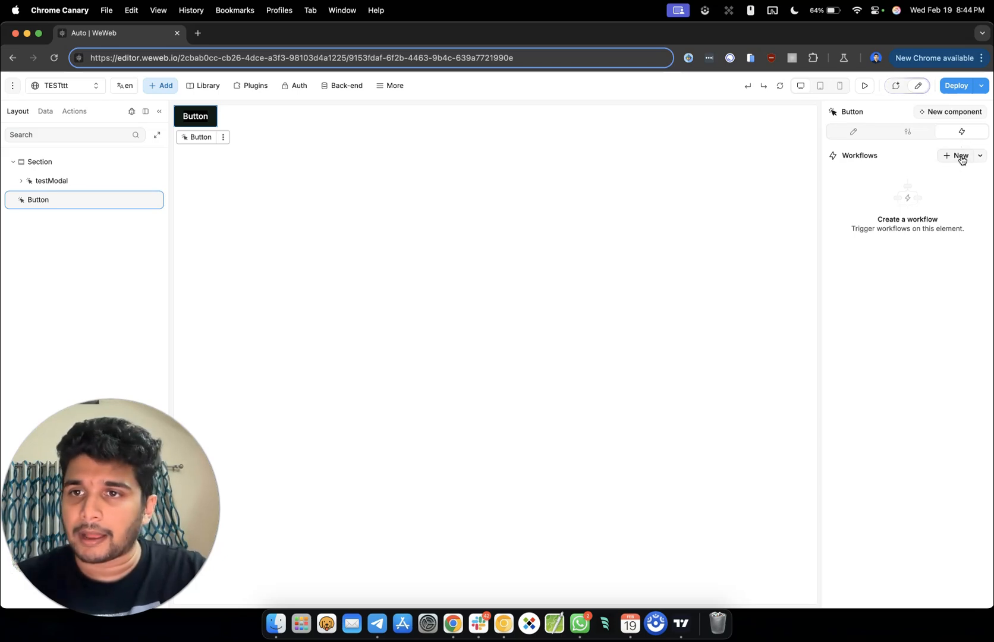
{"action": "left_click", "coordinate": [959, 156]}
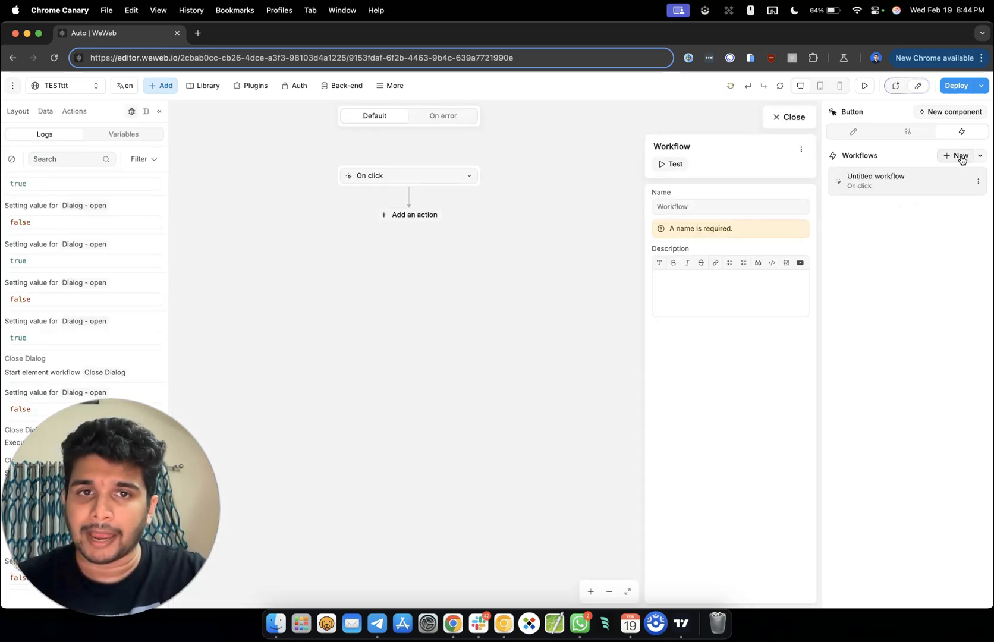
{"action": "left_click", "coordinate": [401, 217]}
{"action": "type", "text": "compo"}
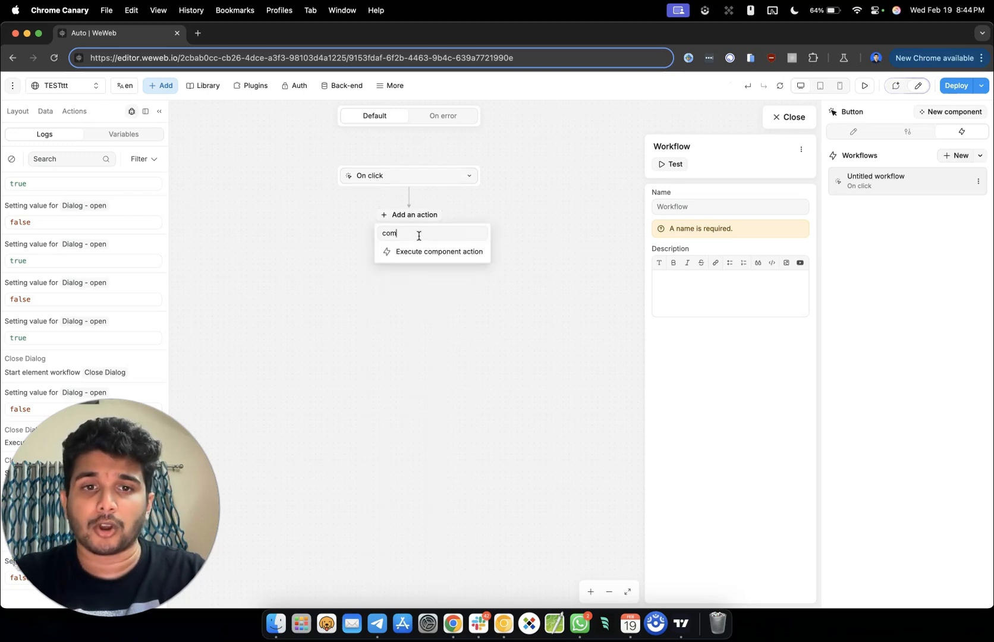
{"action": "left_click", "coordinate": [404, 247]}
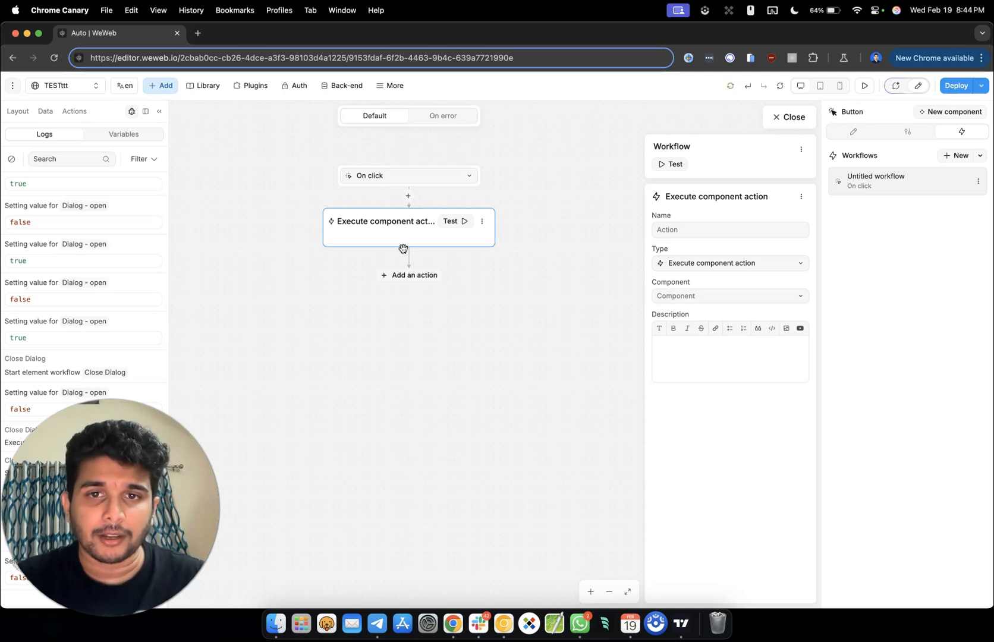
- Set the action's component to testModal and its operation to Toggle
{"action": "left_click", "coordinate": [692, 299]}
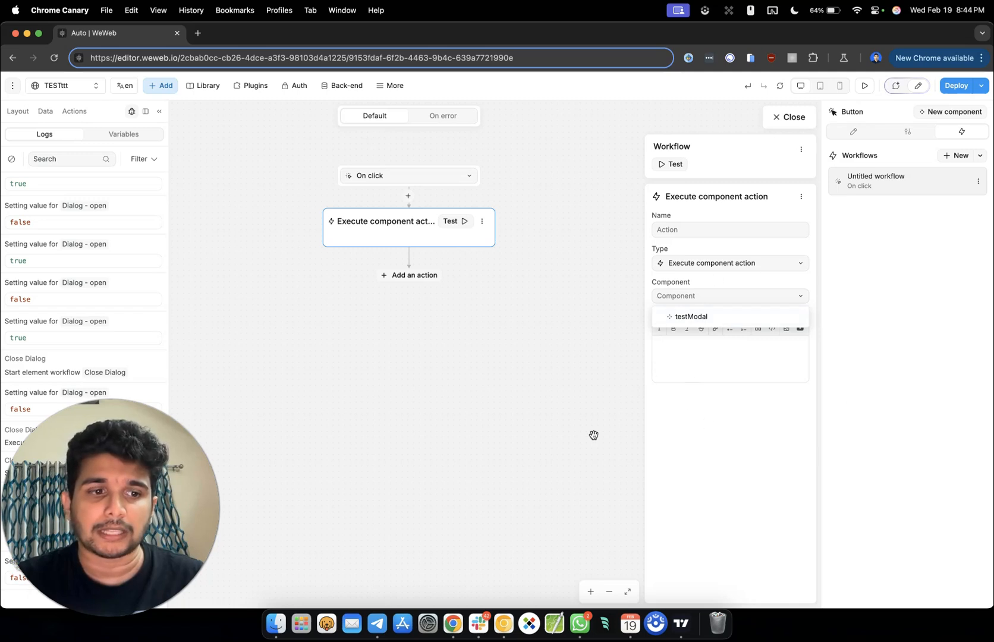
{"action": "left_click", "coordinate": [730, 324]}
{"action": "left_click", "coordinate": [728, 323]}
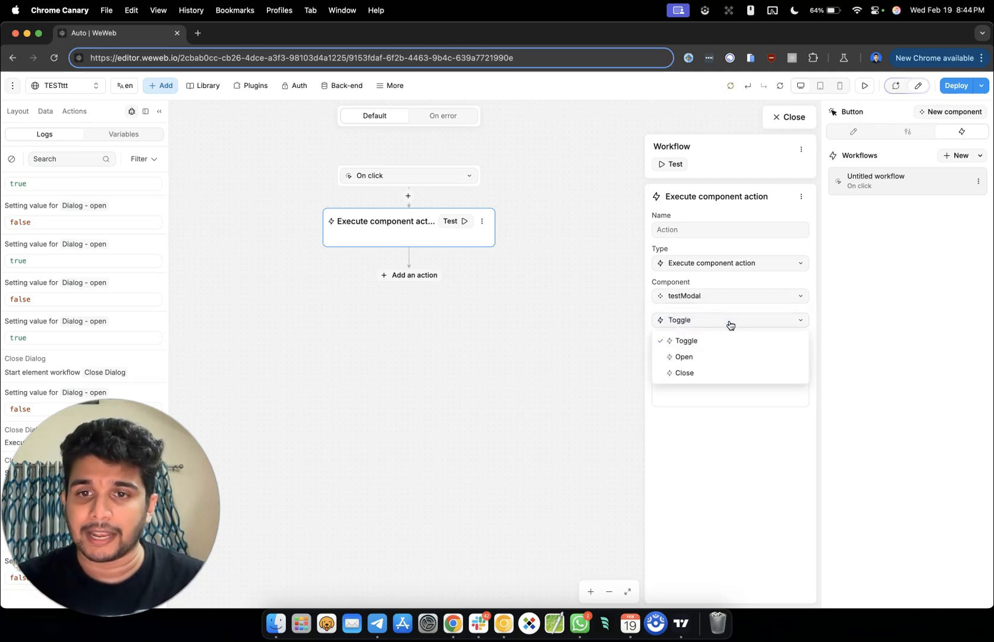
{"action": "left_click", "coordinate": [702, 348]}
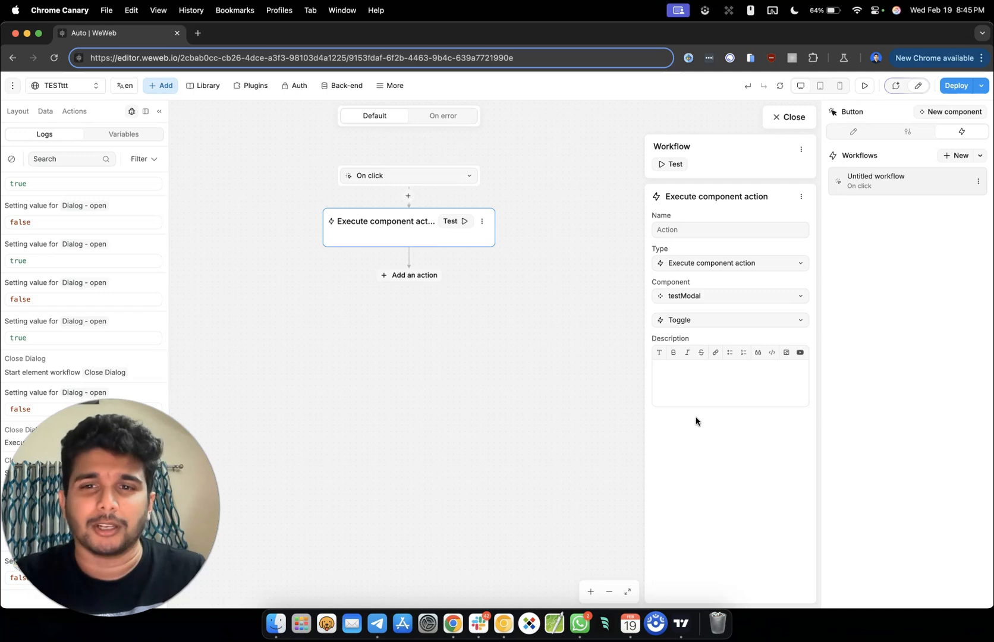
- Try the Open and Close operations for the testModal action, and set it back to Toggle
{"action": "left_click", "coordinate": [685, 321]}
{"action": "left_click", "coordinate": [685, 356]}
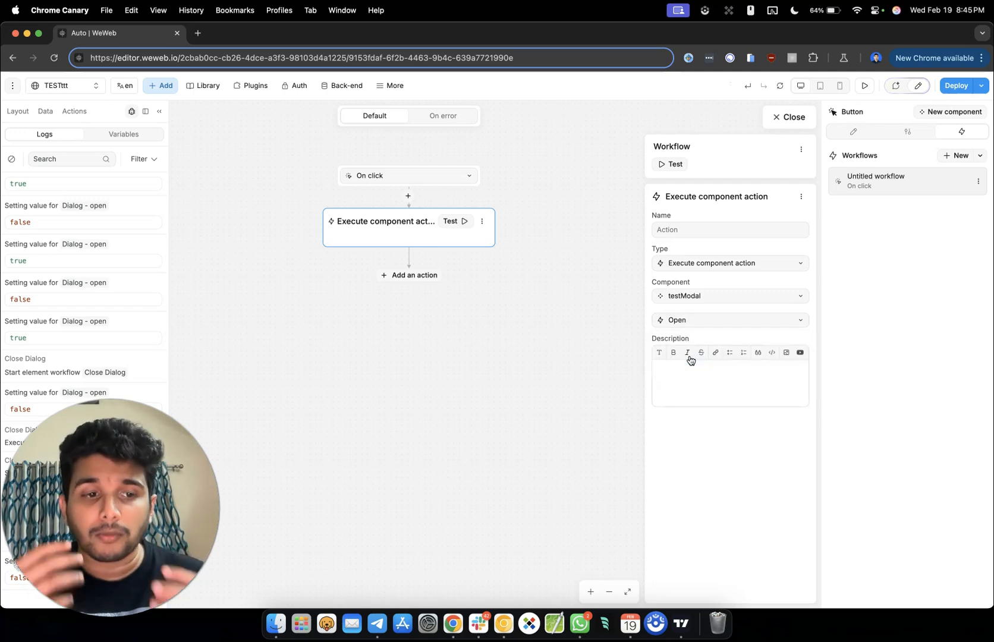
{"action": "left_click", "coordinate": [692, 324]}
{"action": "left_click", "coordinate": [692, 374]}
{"action": "left_click", "coordinate": [692, 321]}
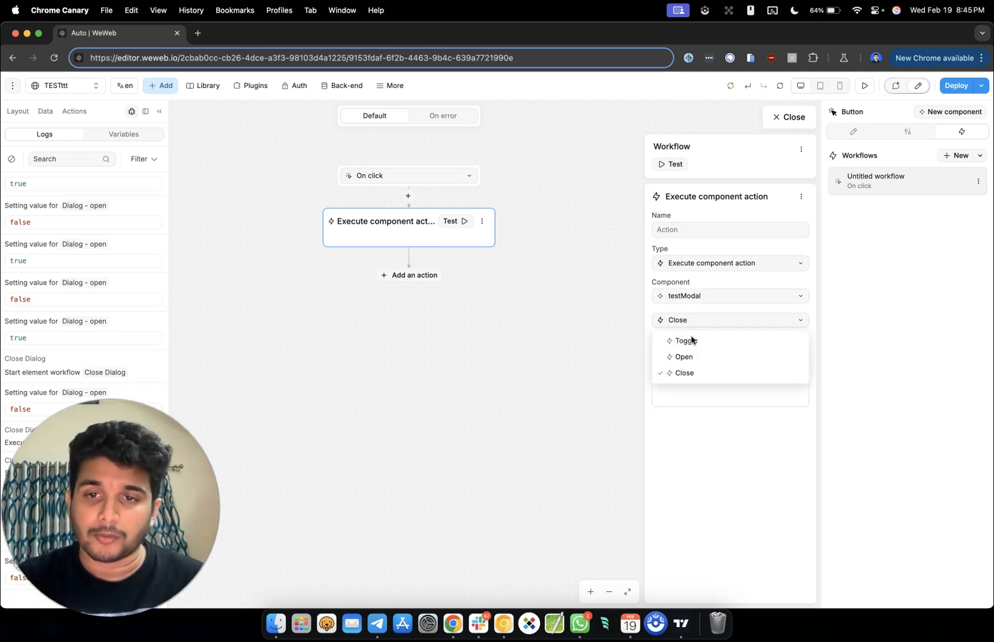
{"action": "left_click", "coordinate": [692, 340]}
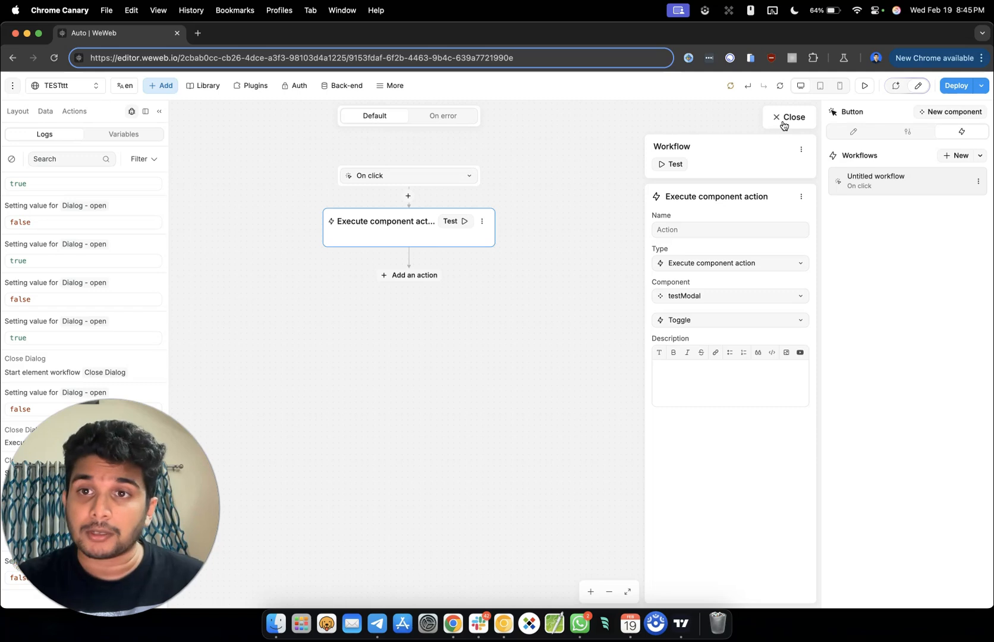
- Close the workflow editor and preview the page, opening the modal with the Button and dismissing it by its overlay
{"action": "left_click", "coordinate": [779, 126]}
{"action": "left_click", "coordinate": [865, 85]}
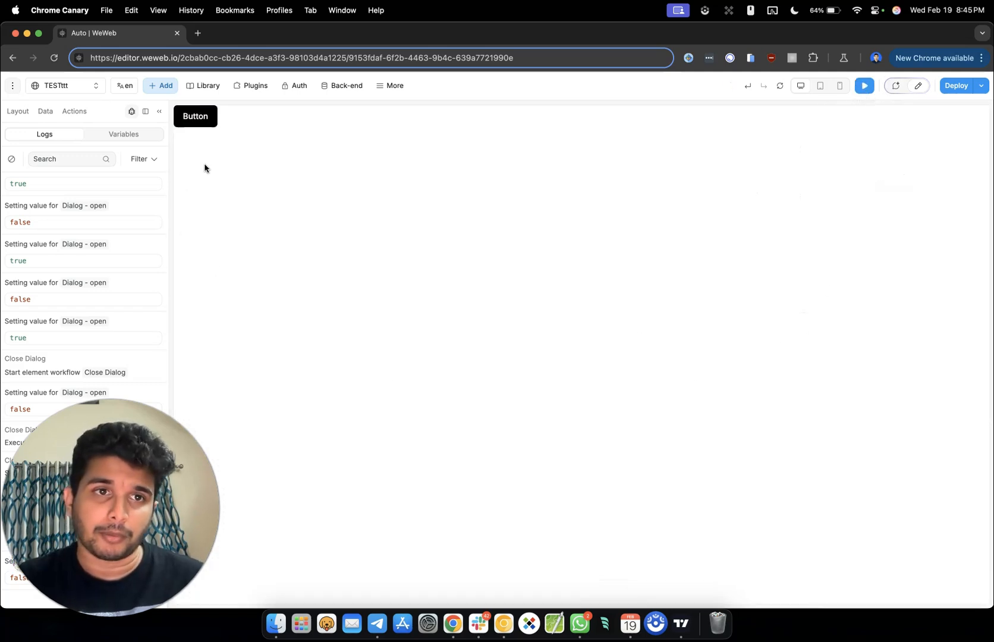
{"action": "left_click", "coordinate": [200, 125]}
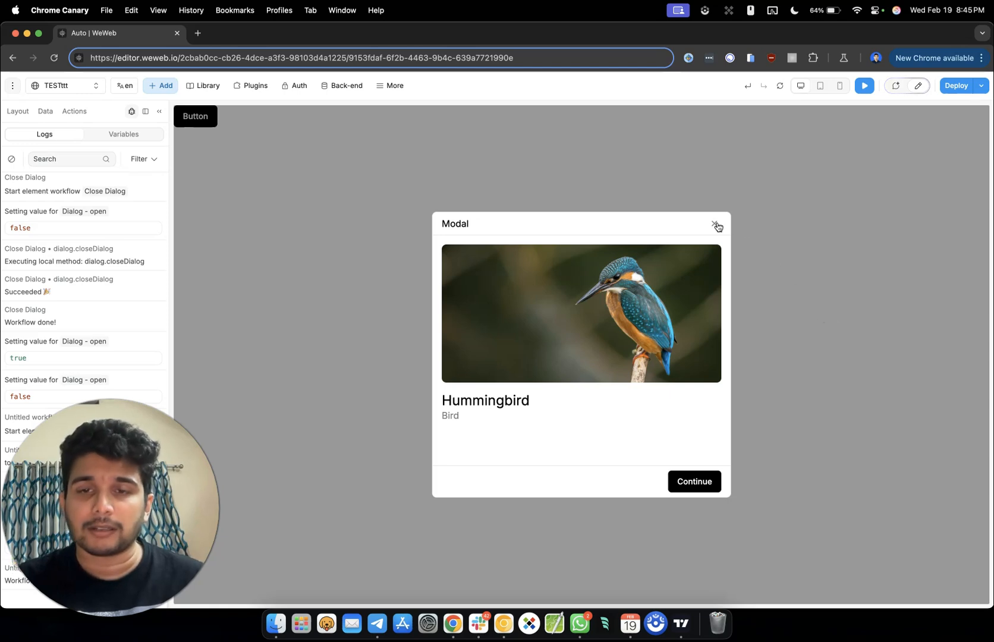
{"action": "left_click", "coordinate": [829, 296]}
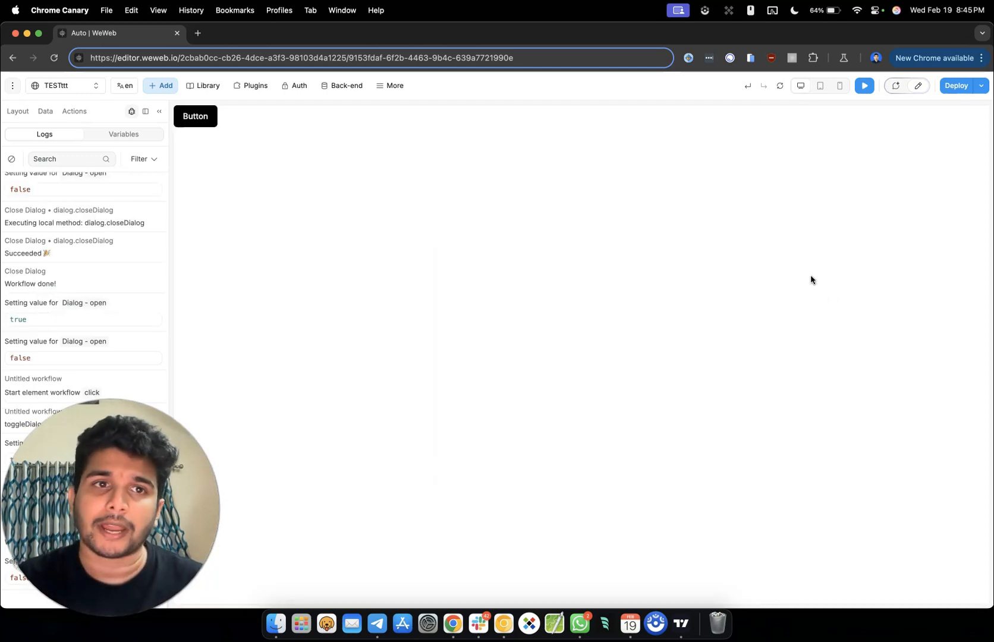
- Test opening the modal with the Button and dismissing it with its header close control, and leave the preview
{"action": "left_click", "coordinate": [196, 117]}
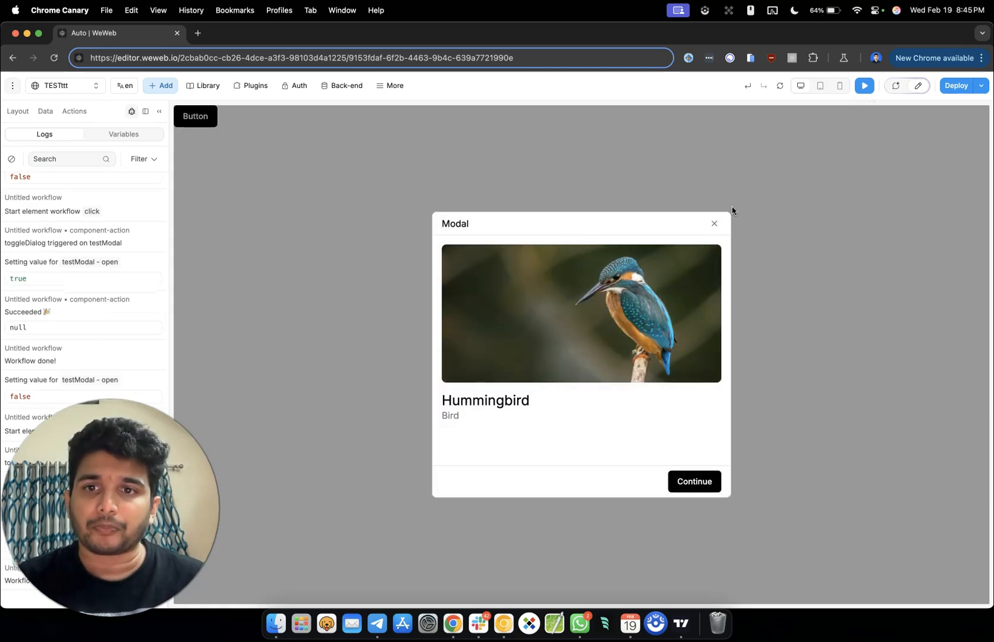
{"action": "left_click", "coordinate": [714, 224]}
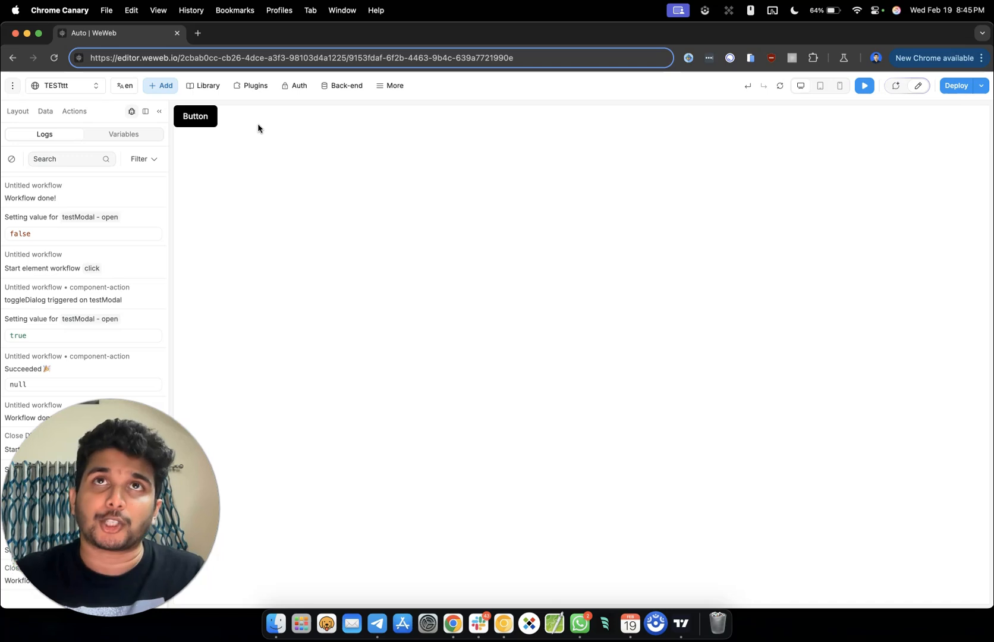
{"action": "left_click", "coordinate": [191, 117]}
{"action": "left_click", "coordinate": [714, 224]}
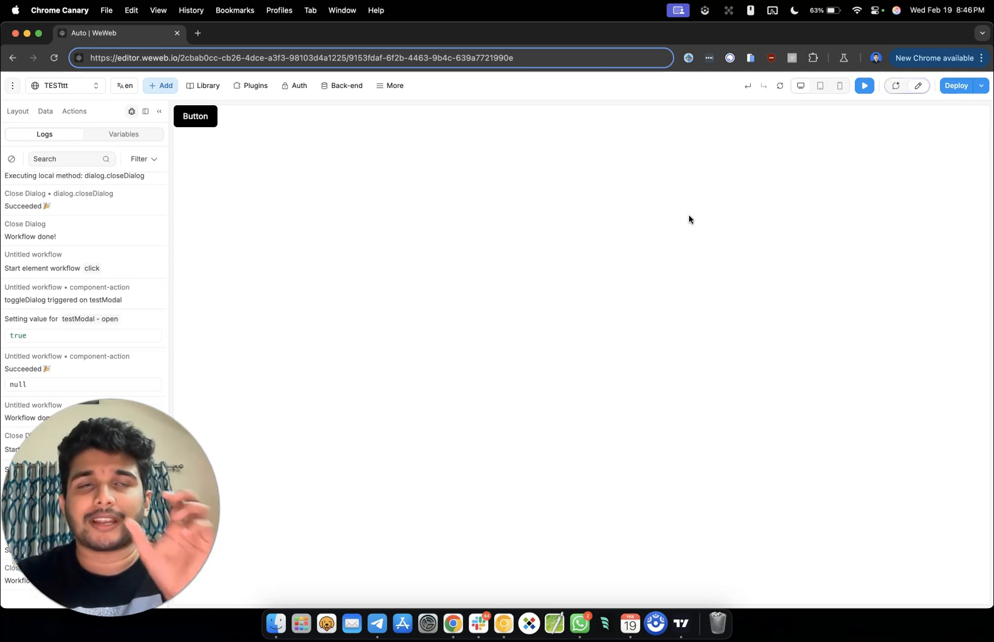
{"action": "left_click", "coordinate": [865, 90]}
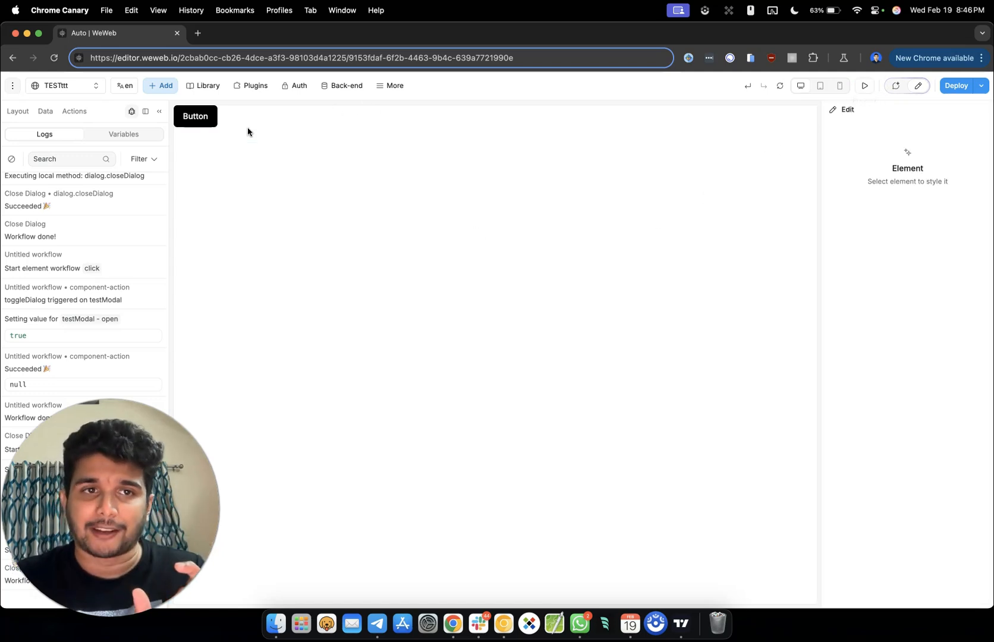
- Set the testModal action in the Button's On click workflow to Open, and close the workflow editor
{"action": "left_click", "coordinate": [188, 118]}
{"action": "left_click", "coordinate": [903, 181]}
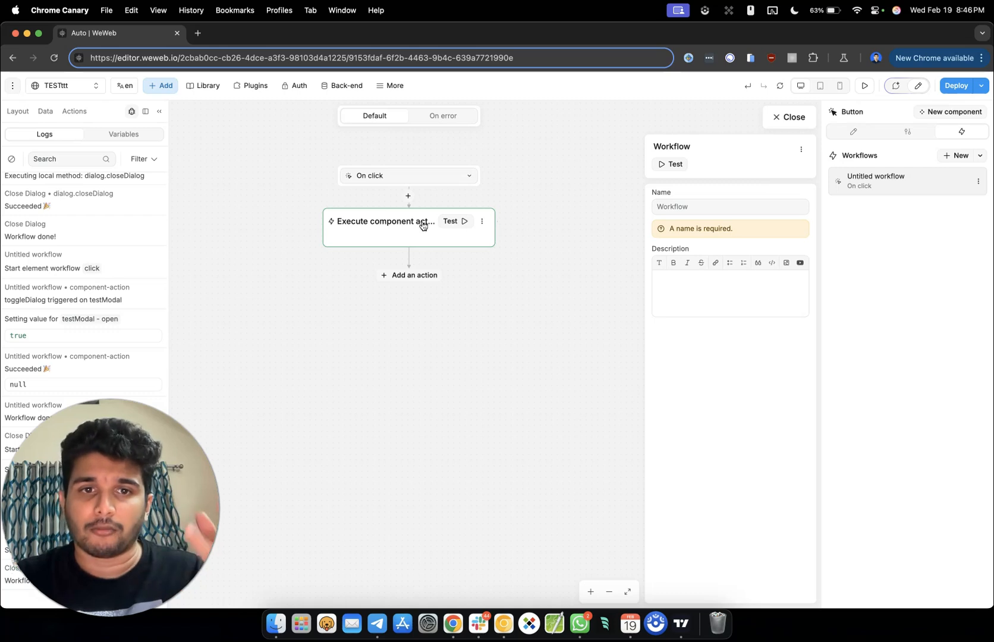
{"action": "left_click", "coordinate": [405, 232]}
{"action": "left_click", "coordinate": [712, 327]}
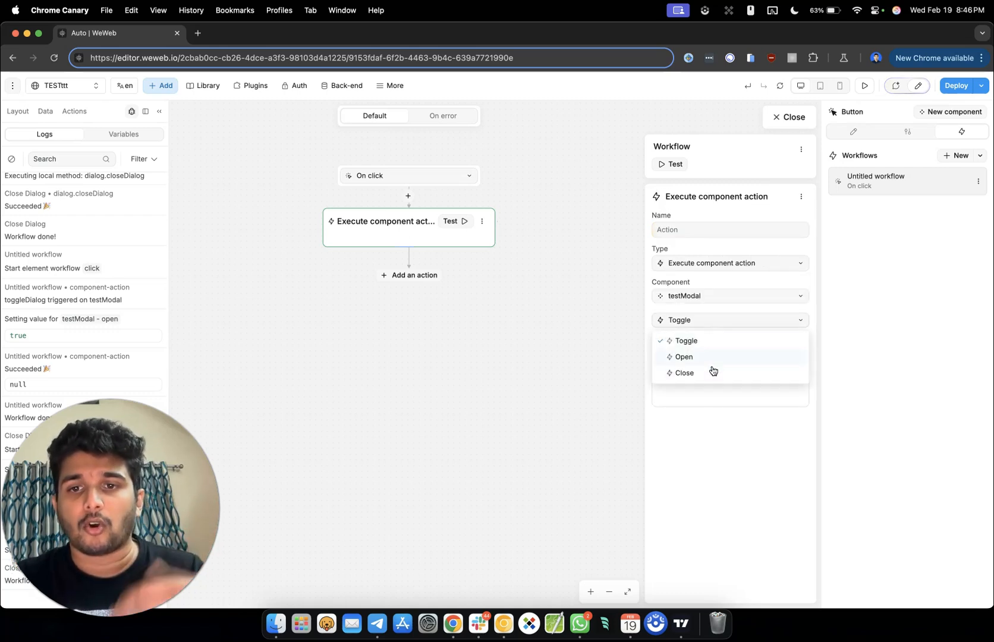
{"action": "left_click", "coordinate": [707, 356]}
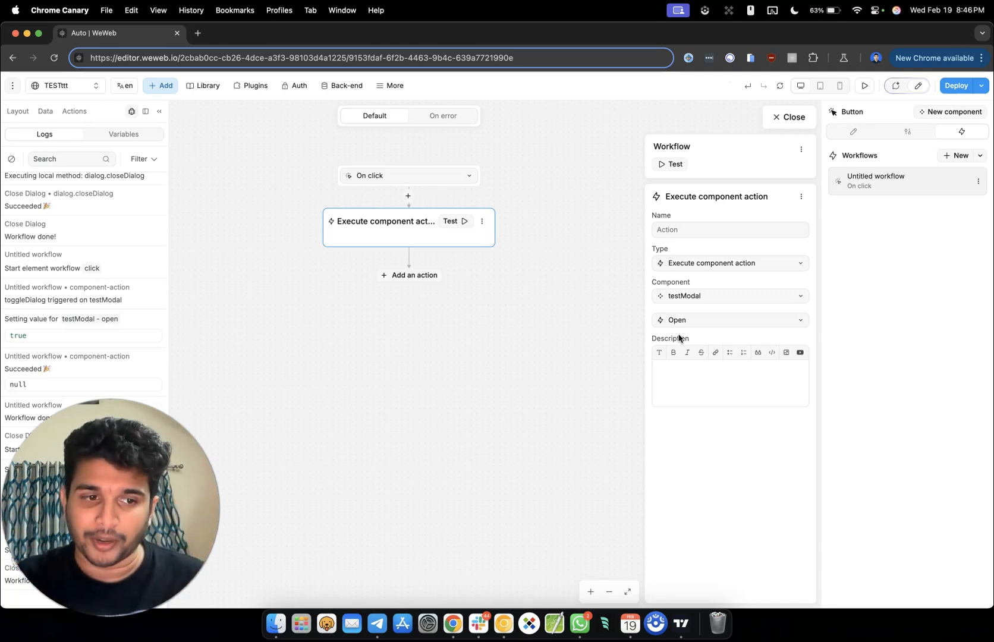
{"action": "left_click", "coordinate": [806, 123]}
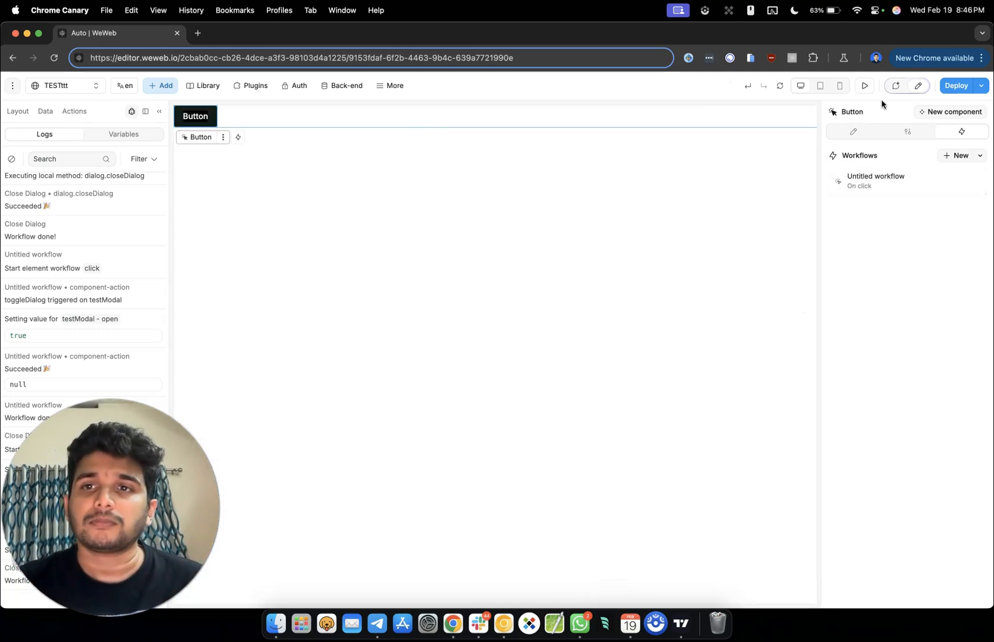
- Show testModal on the canvas and change its header title to "Test Model"
{"action": "left_click", "coordinate": [14, 114]}
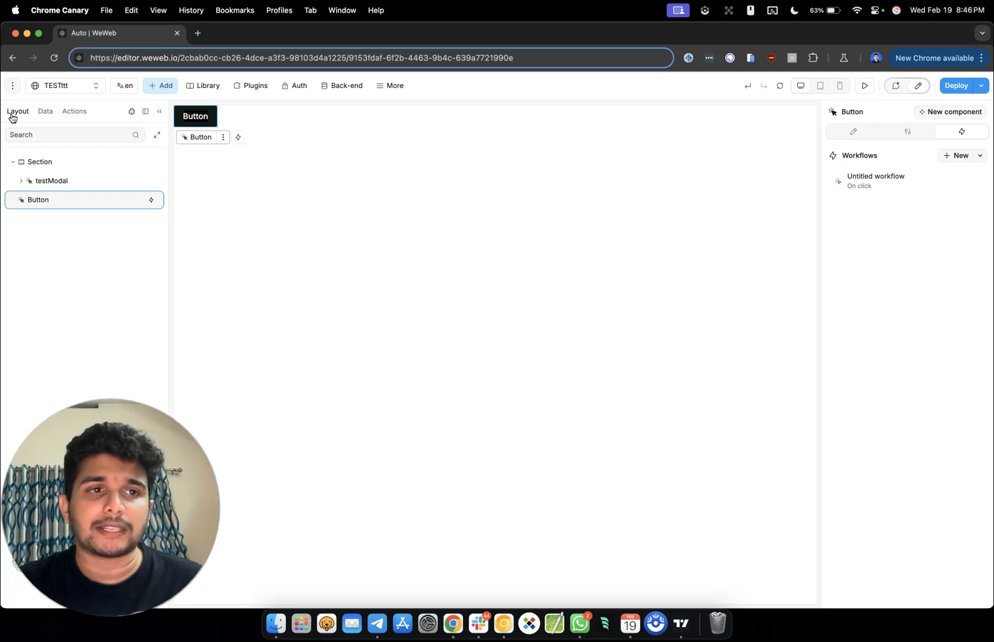
{"action": "left_click", "coordinate": [52, 179]}
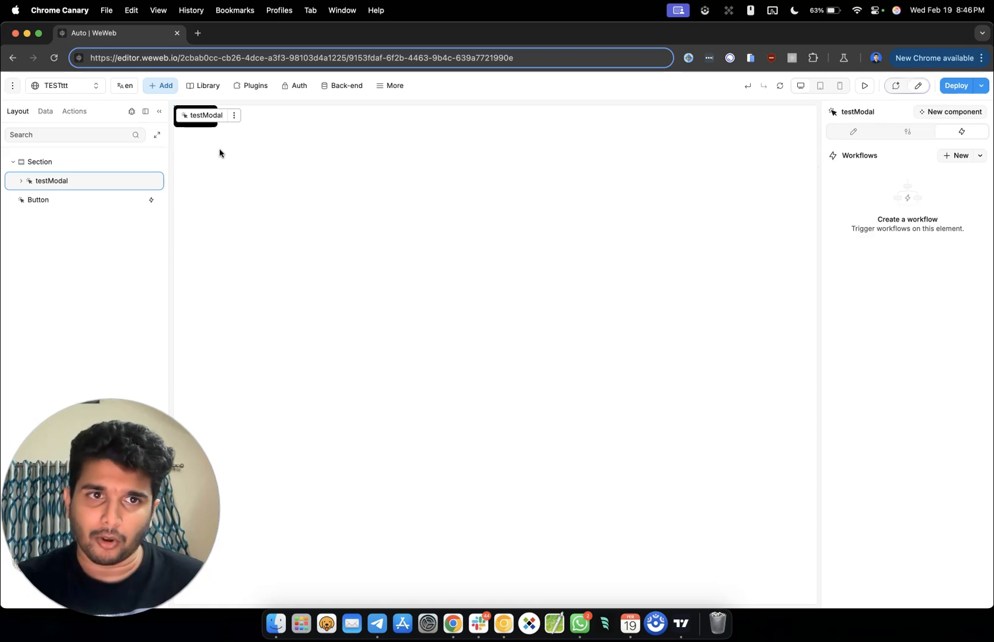
{"action": "left_click", "coordinate": [854, 130]}
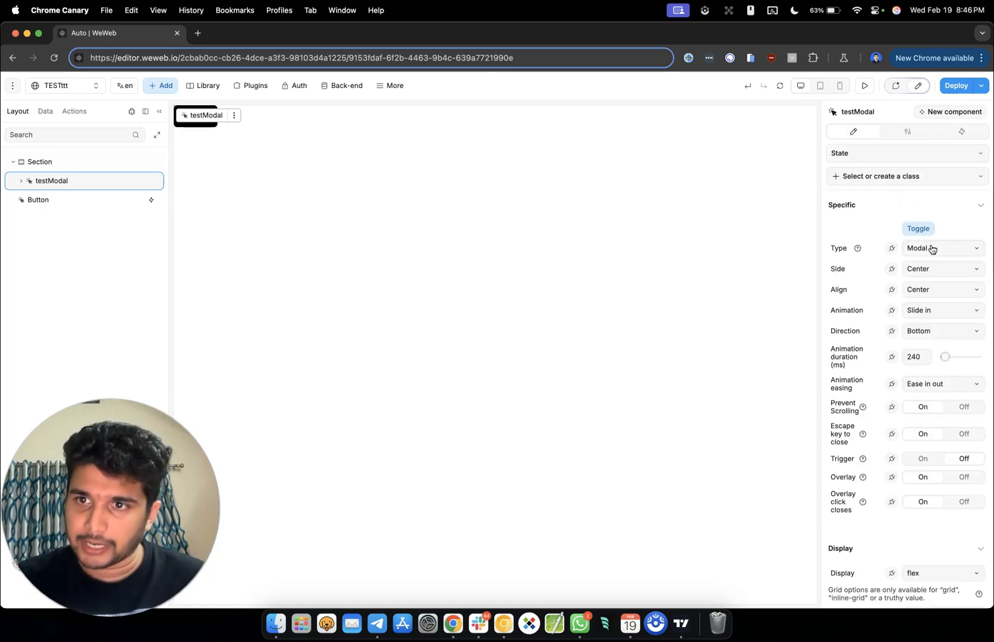
{"action": "left_click", "coordinate": [923, 233]}
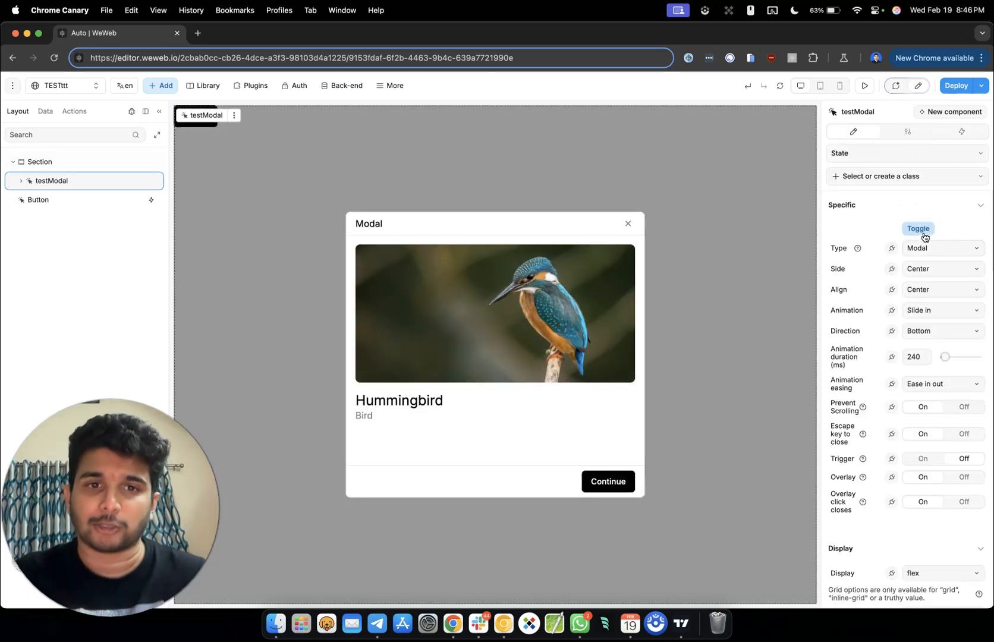
{"action": "left_click", "coordinate": [380, 226]}
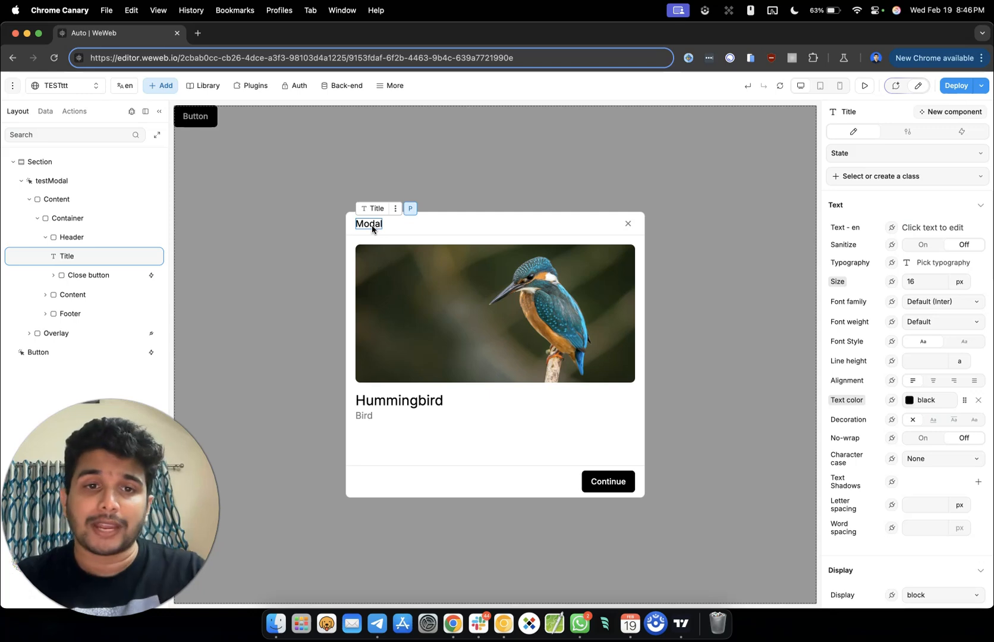
{"action": "double_click", "coordinate": [372, 227]}
{"action": "type", "text": "Test Model"}
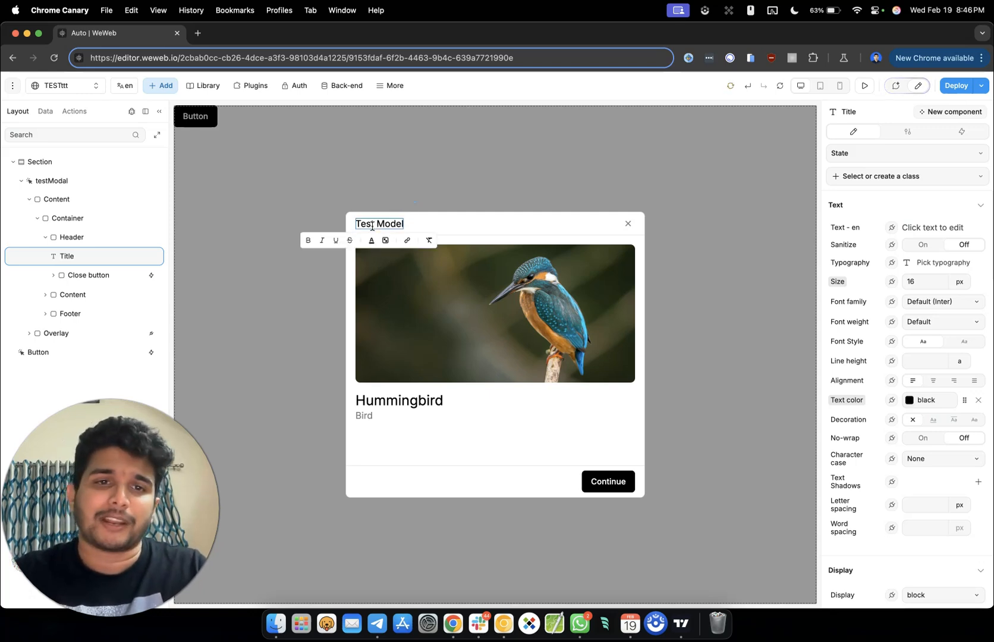
{"action": "left_click", "coordinate": [83, 238]}
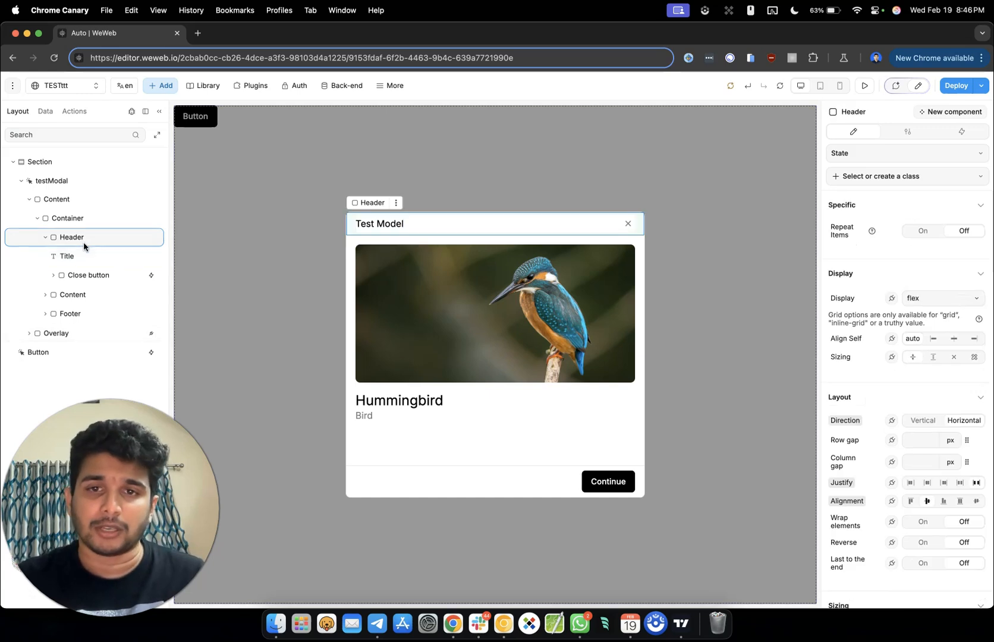
- Examine the Close Dialog workflow of the modal's Close button and the action types available for its Close action
{"action": "left_click", "coordinate": [82, 276]}
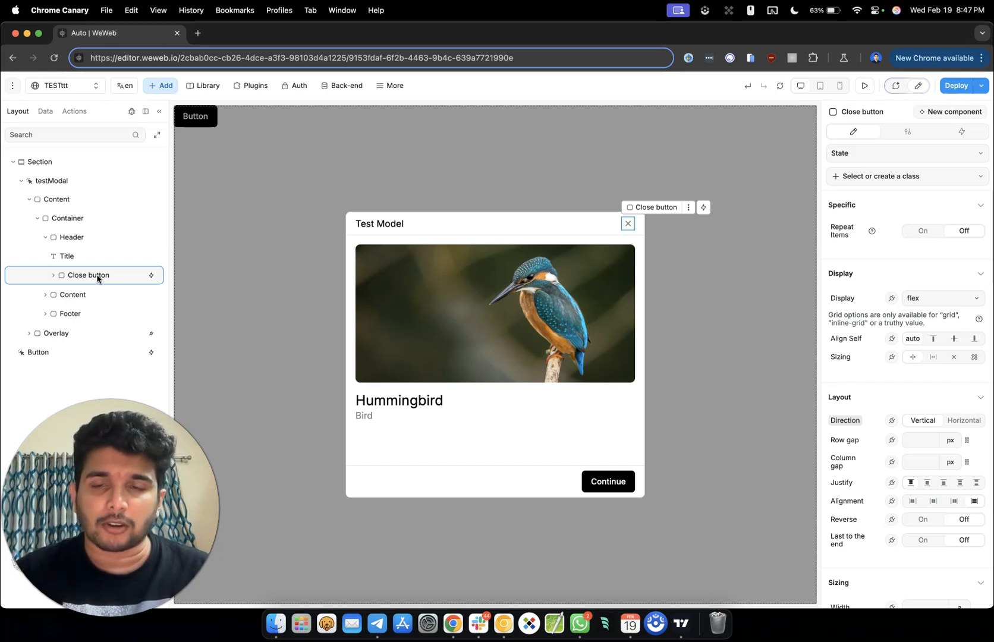
{"action": "left_click", "coordinate": [973, 128]}
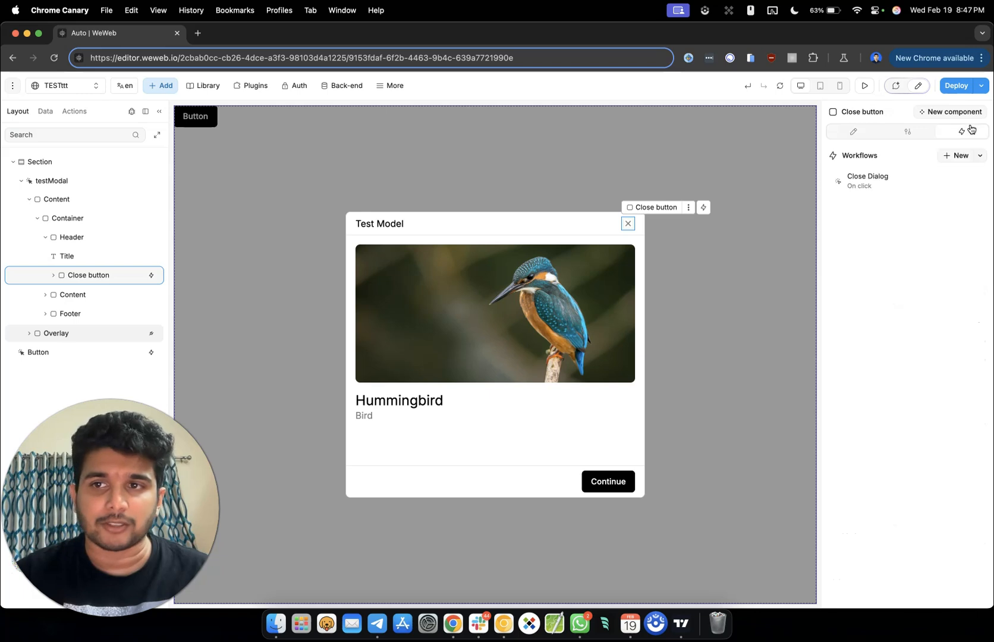
{"action": "left_click", "coordinate": [871, 184]}
{"action": "left_click", "coordinate": [365, 234]}
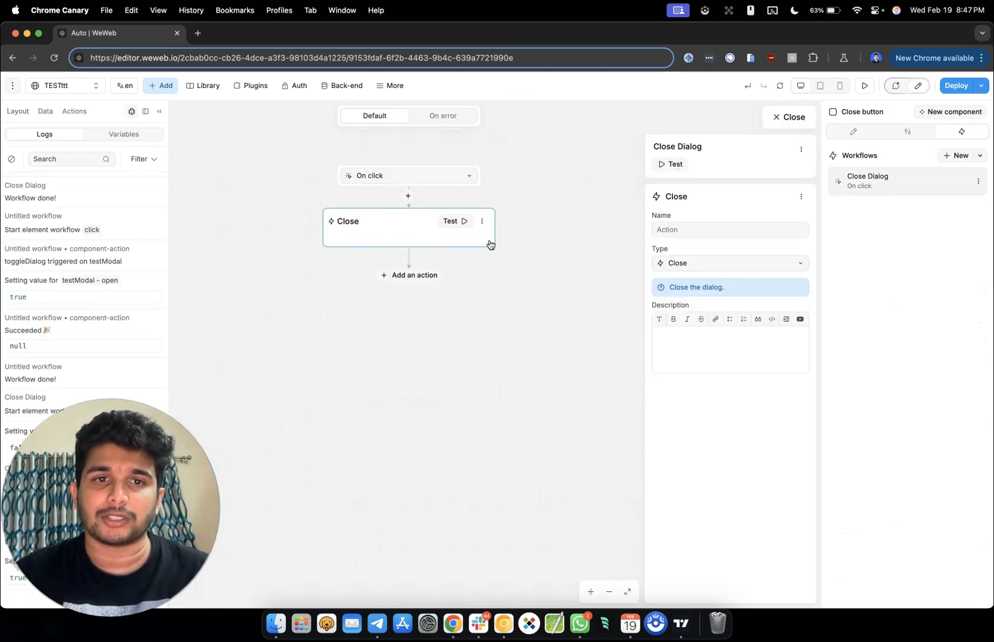
{"action": "left_click", "coordinate": [699, 264]}
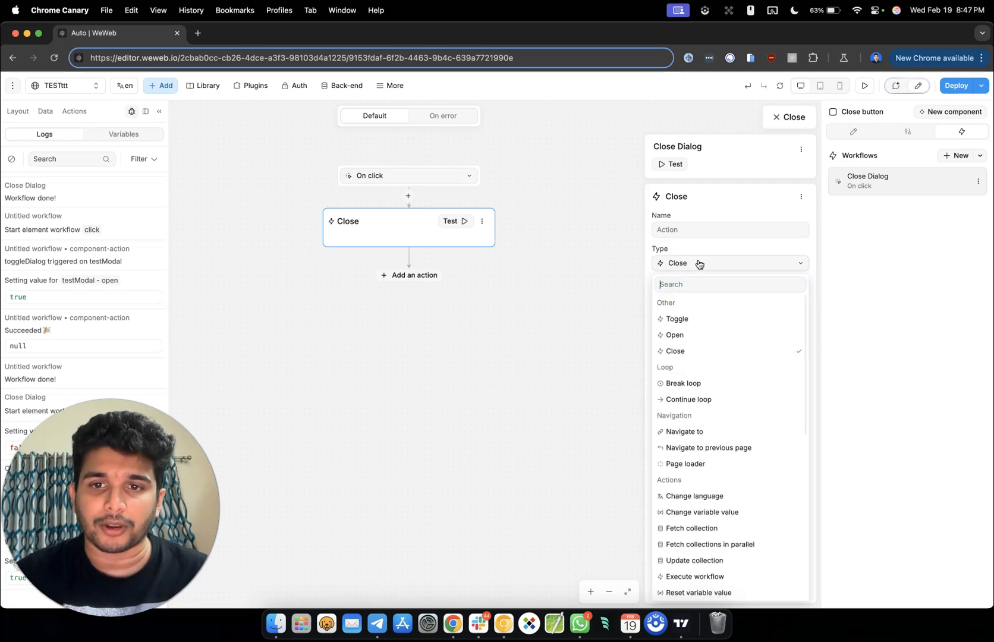
- Try adding a second Close action to the Close Dialog workflow, delete it, and close the workflow editor
{"action": "left_click", "coordinate": [419, 277]}
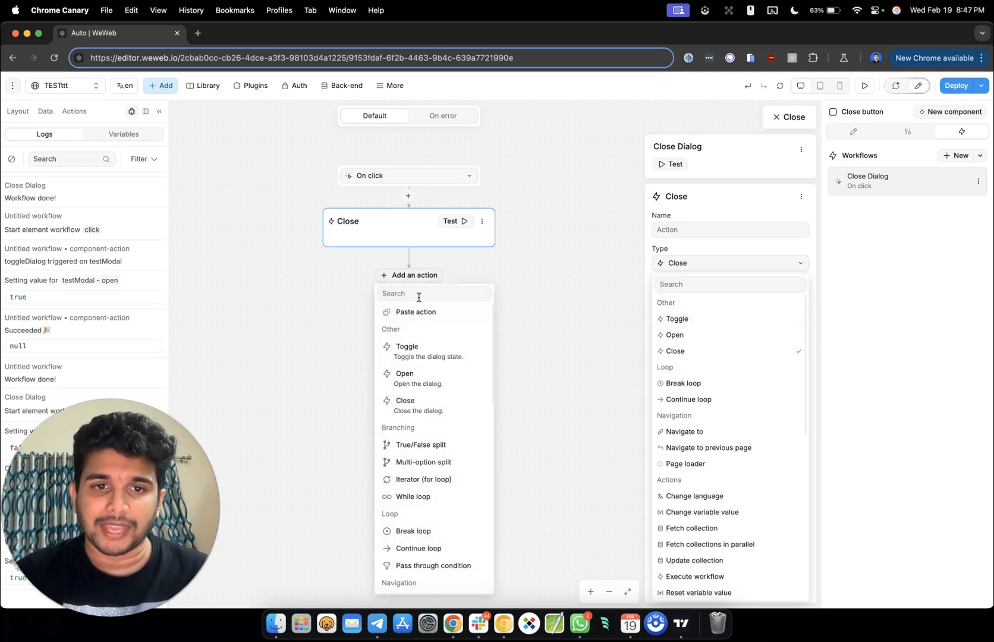
{"action": "left_click", "coordinate": [418, 410]}
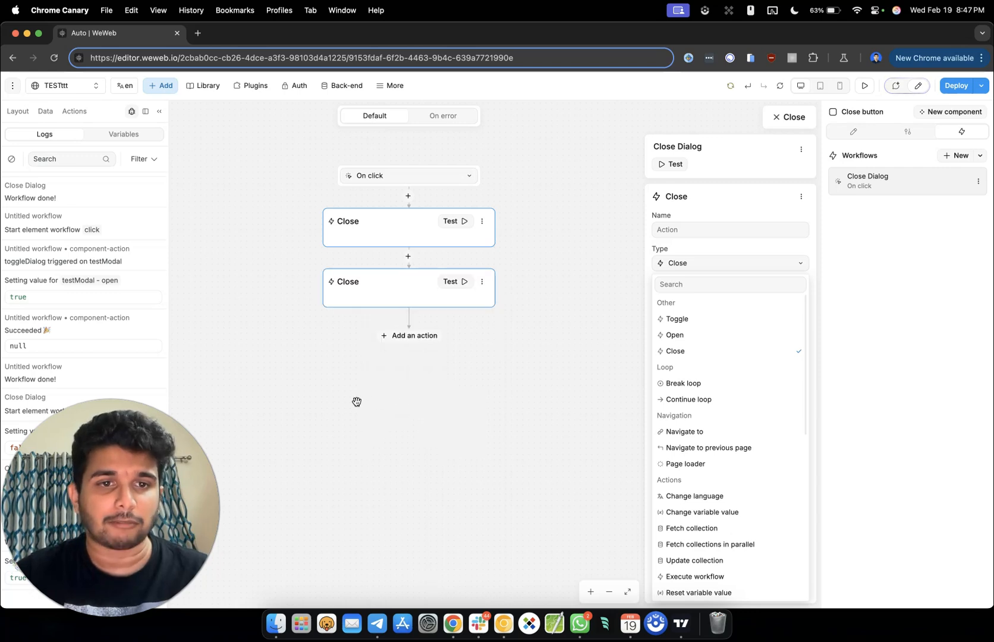
{"action": "left_click", "coordinate": [482, 281]}
{"action": "left_click", "coordinate": [500, 378]}
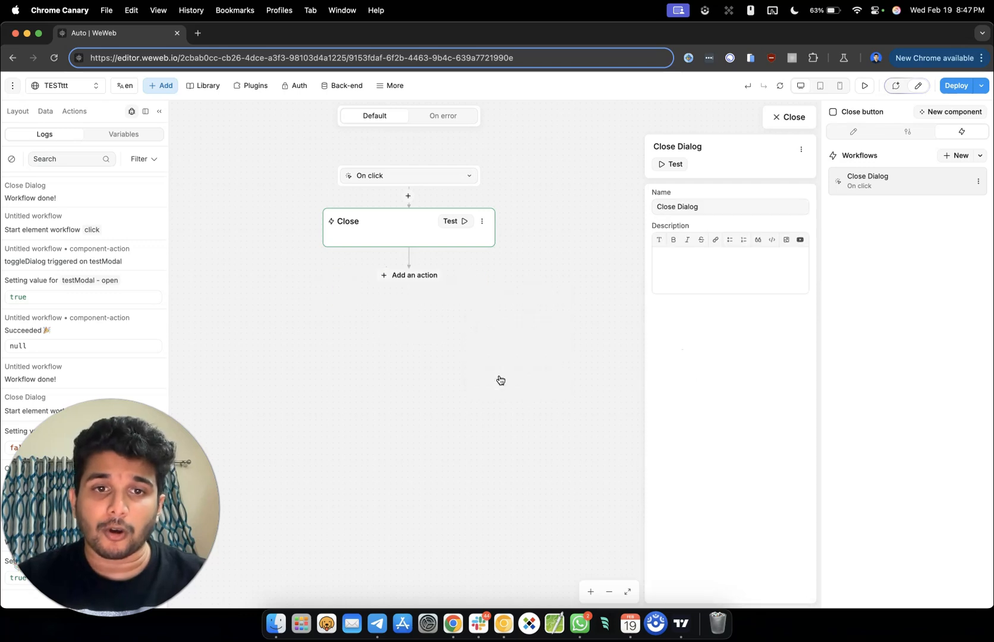
{"action": "left_click", "coordinate": [384, 240]}
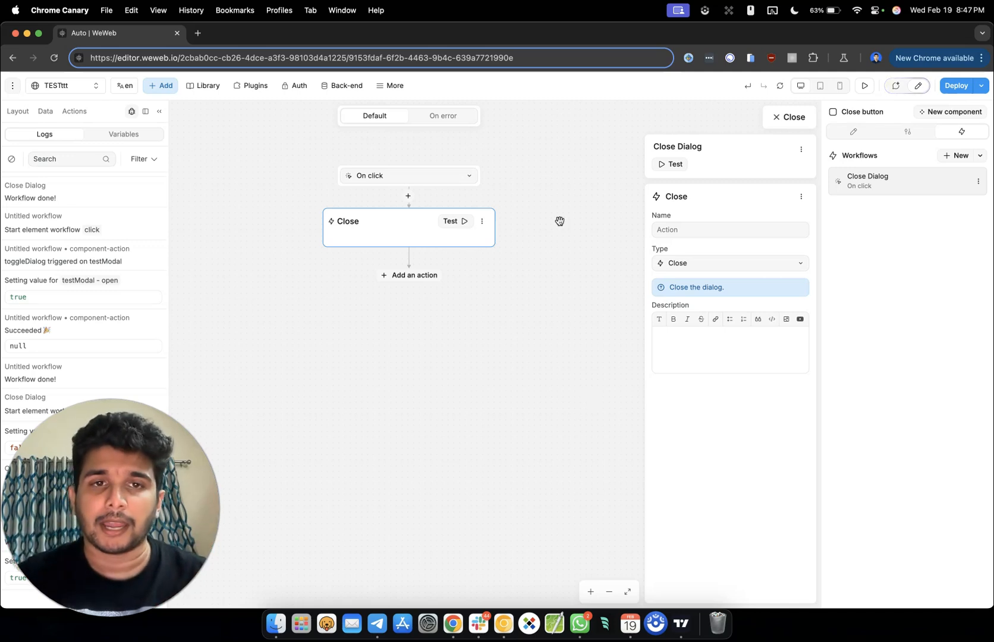
{"action": "left_click", "coordinate": [777, 116]}
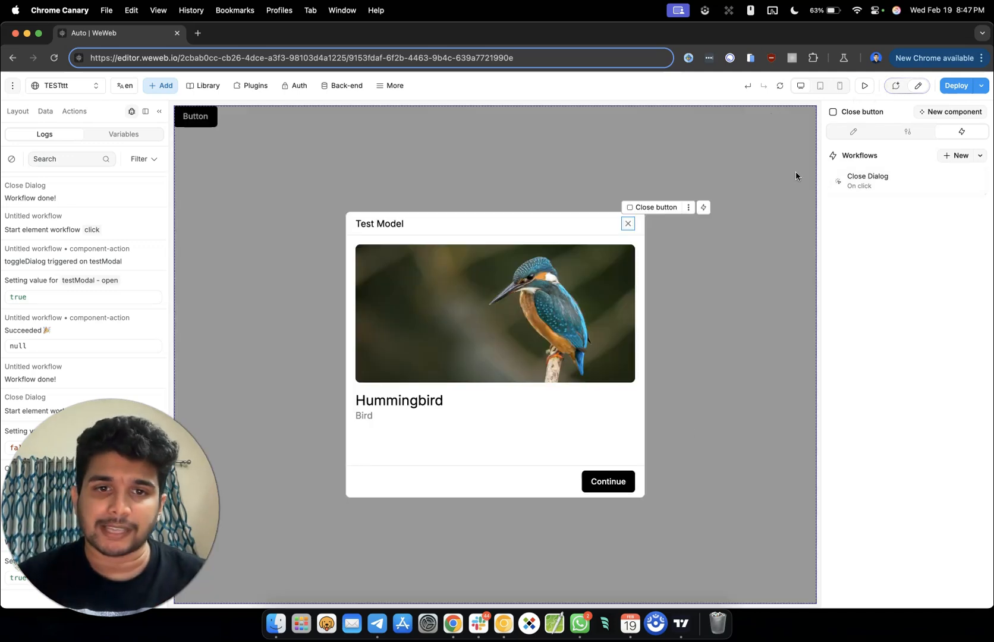
- Create an On click workflow with a Close dialog action on the modal's Continue button
{"action": "left_click", "coordinate": [607, 475]}
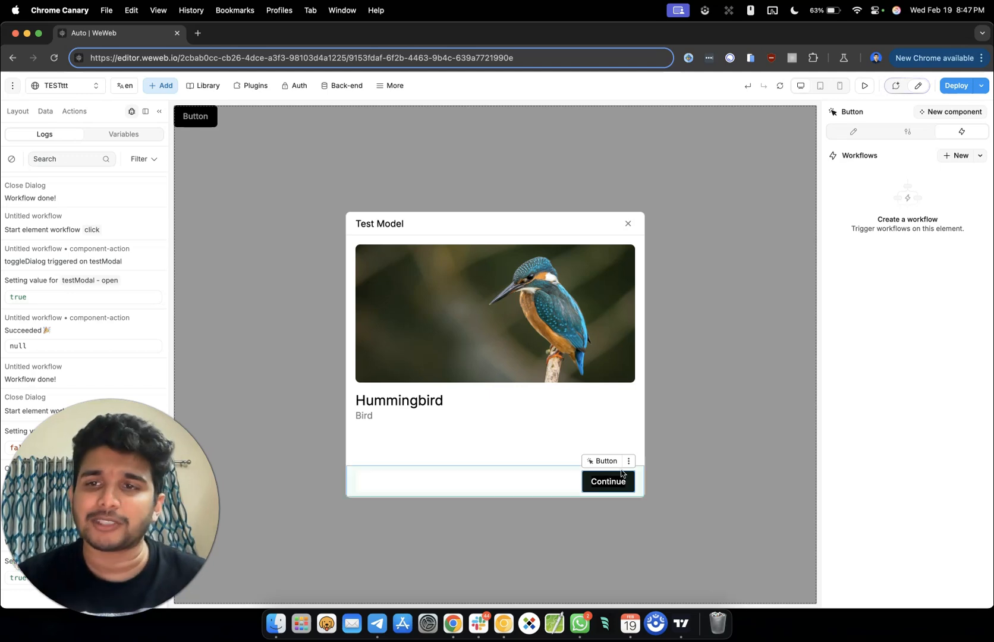
{"action": "left_click", "coordinate": [950, 160]}
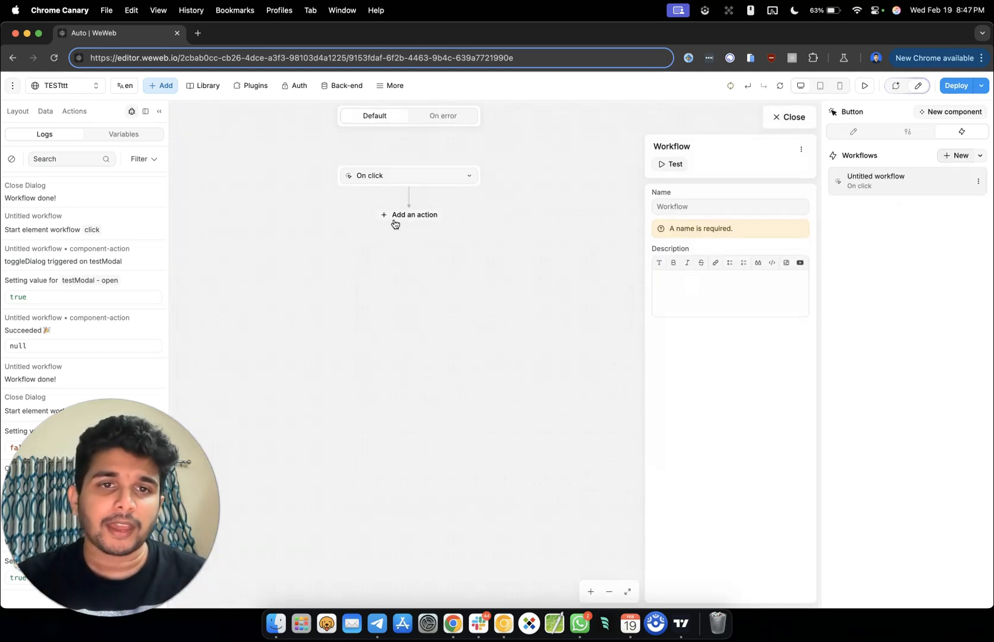
{"action": "left_click", "coordinate": [396, 219]}
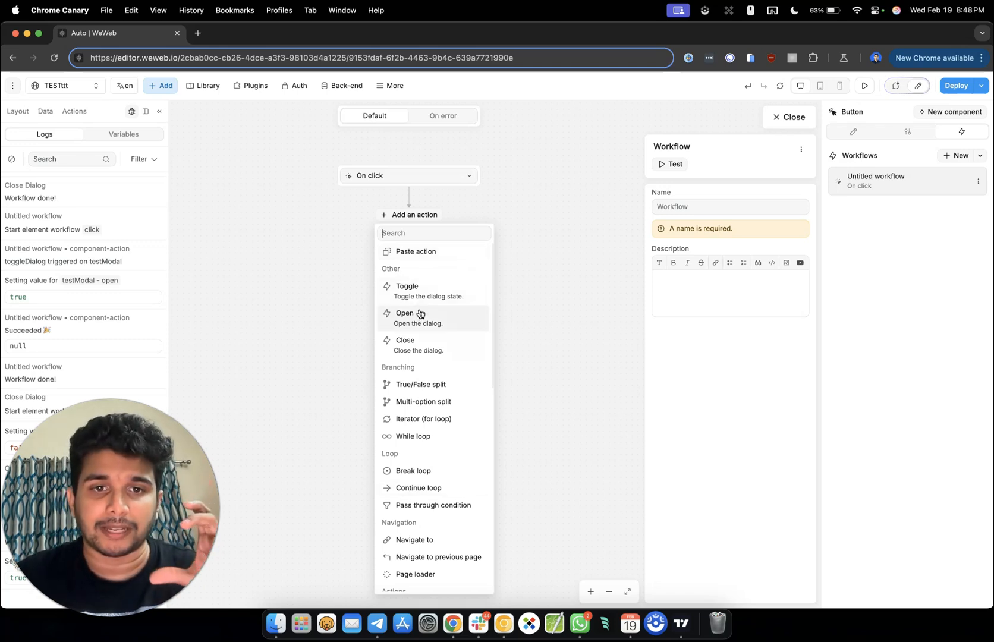
{"action": "left_click", "coordinate": [424, 350]}
{"action": "left_click", "coordinate": [769, 121]}
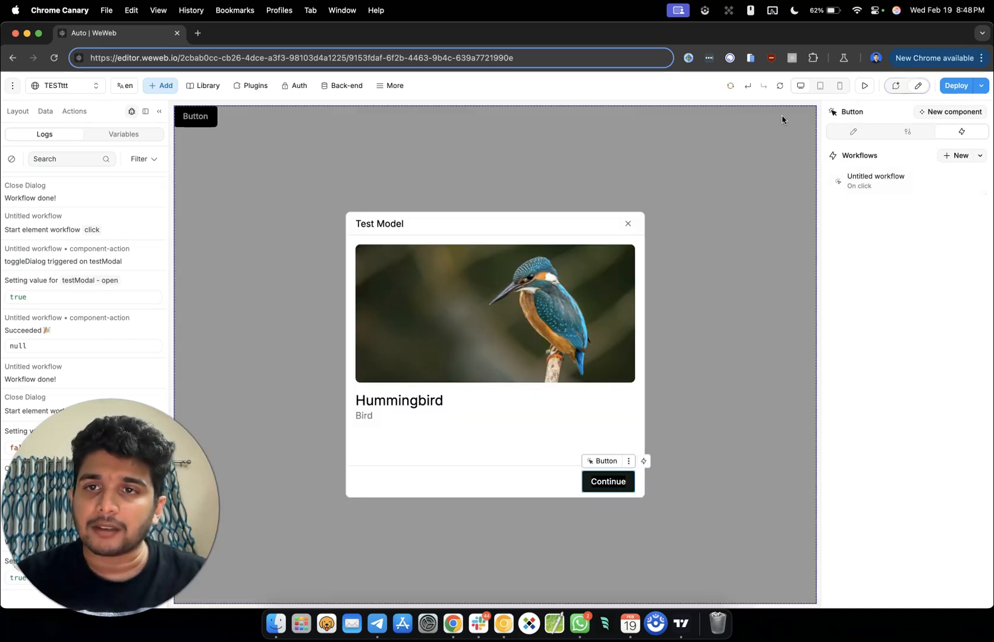
- Preview the page and test closing the modal with Continue, reopening it with the Button and closing it again
{"action": "left_click", "coordinate": [865, 85]}
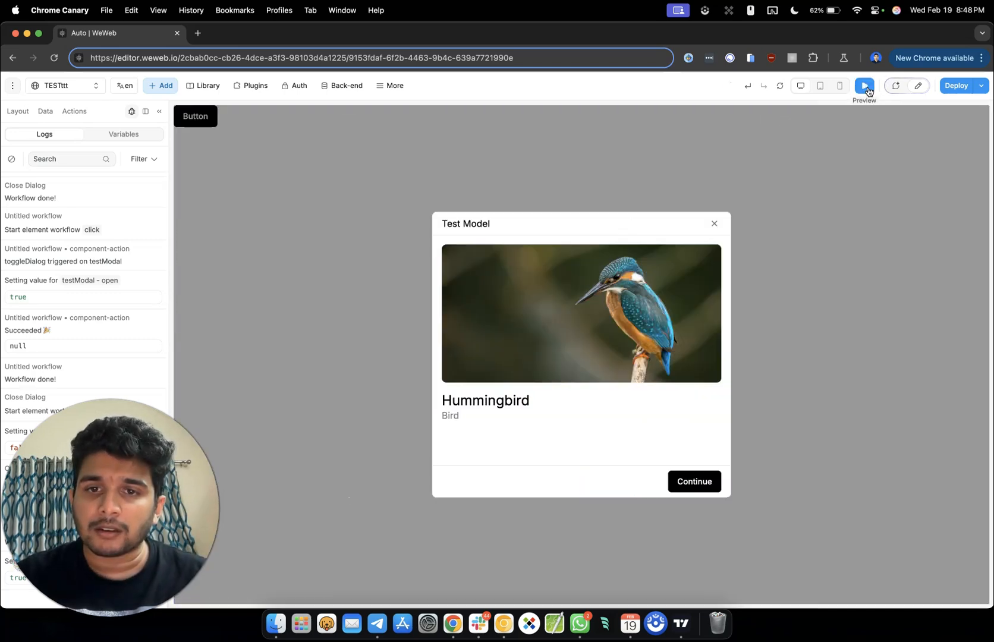
{"action": "left_click", "coordinate": [687, 481]}
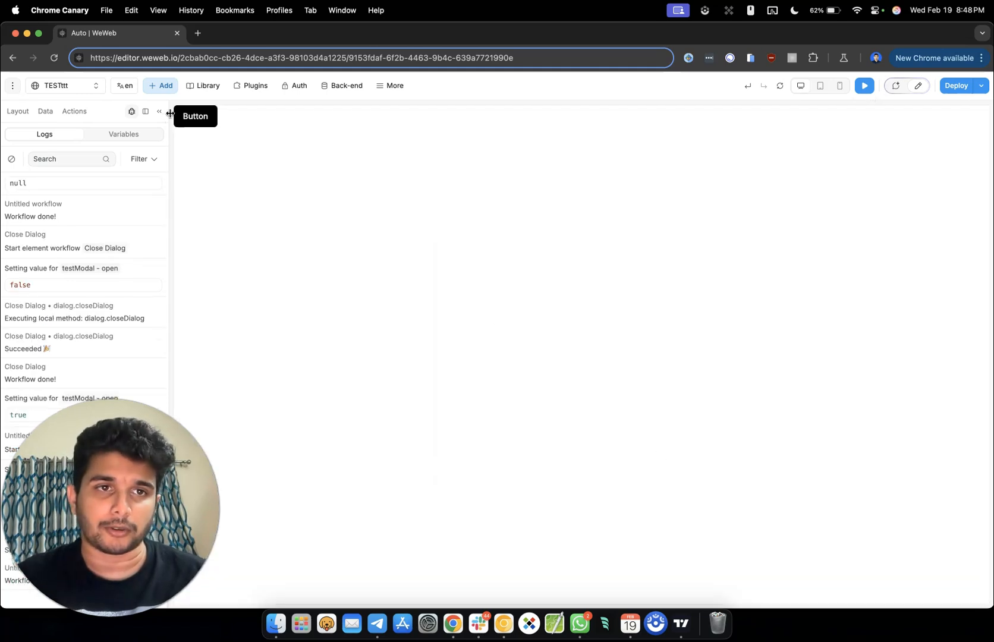
{"action": "left_click", "coordinate": [194, 123]}
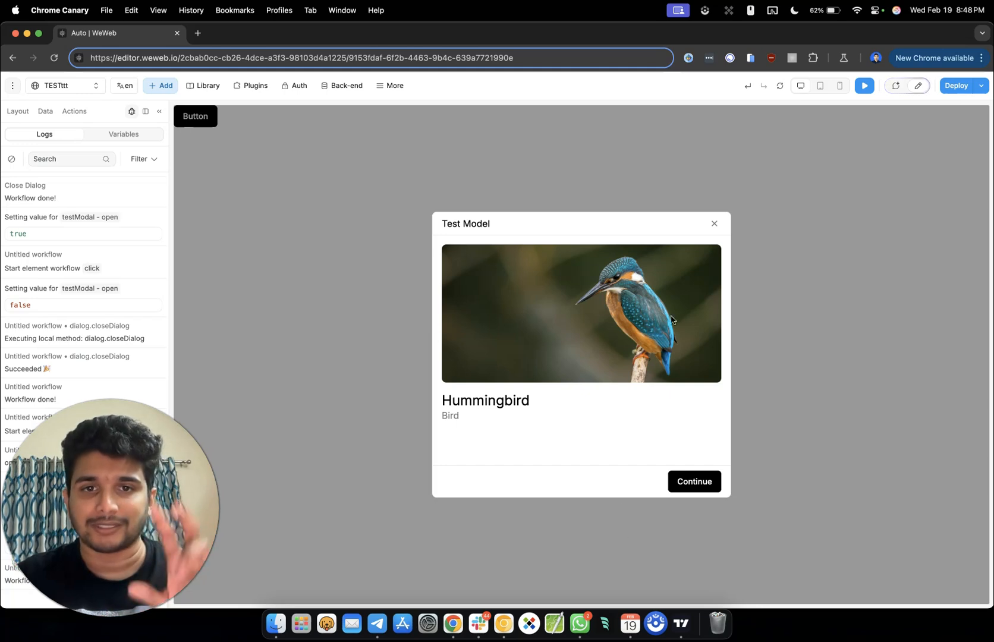
{"action": "left_click", "coordinate": [685, 480]}
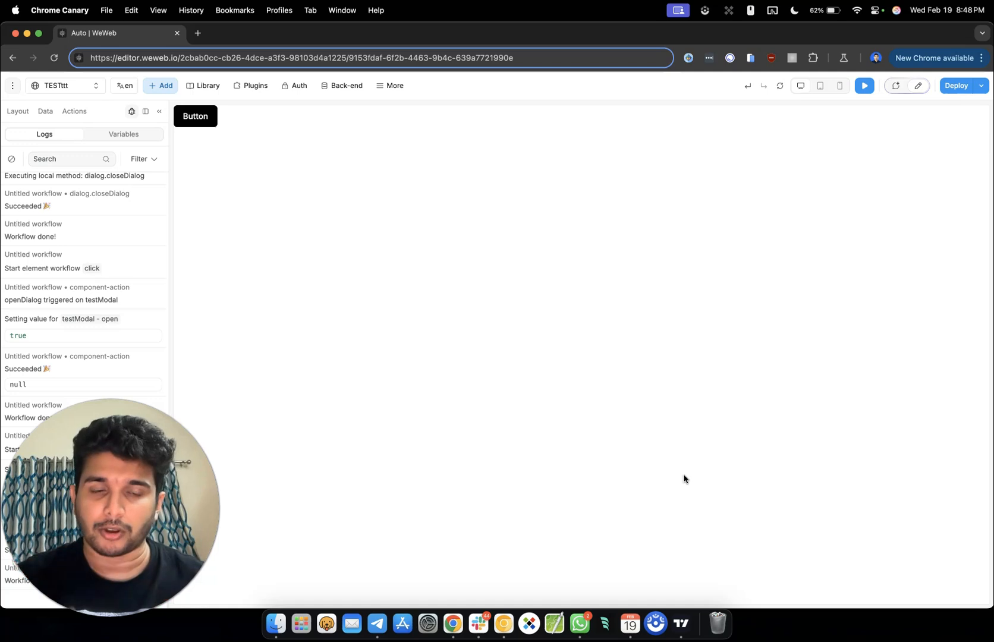